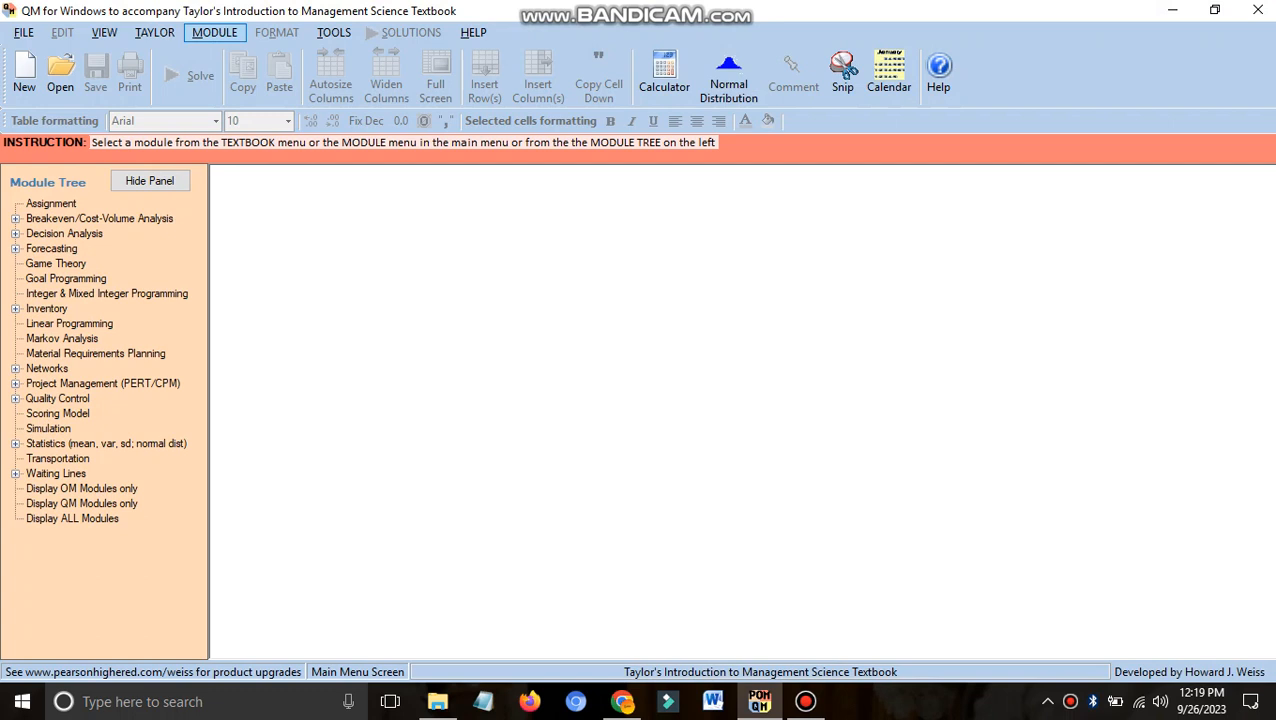
# Load the Breakeven/Cost-Volume Analysis module and start a new Cost-Volume Analysis problem.
pyautogui.click(214, 32)
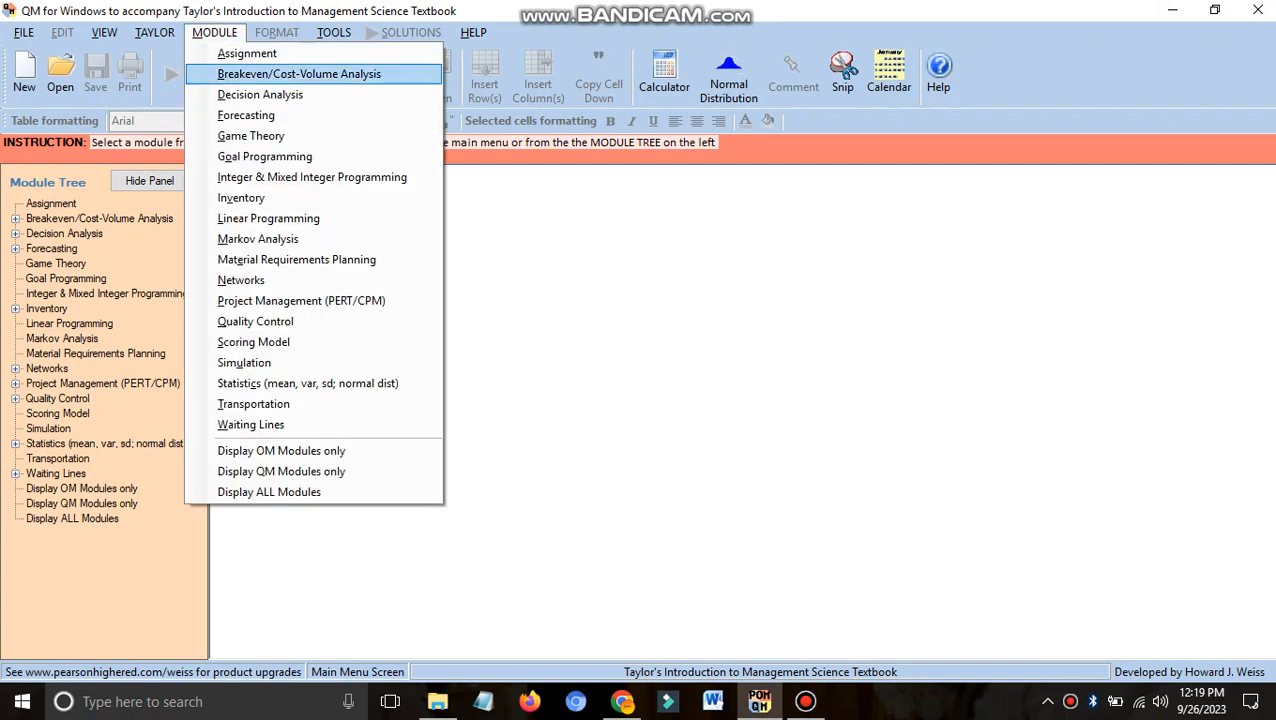
pyautogui.press('Return')
pyautogui.hotkey('alt', 'f')
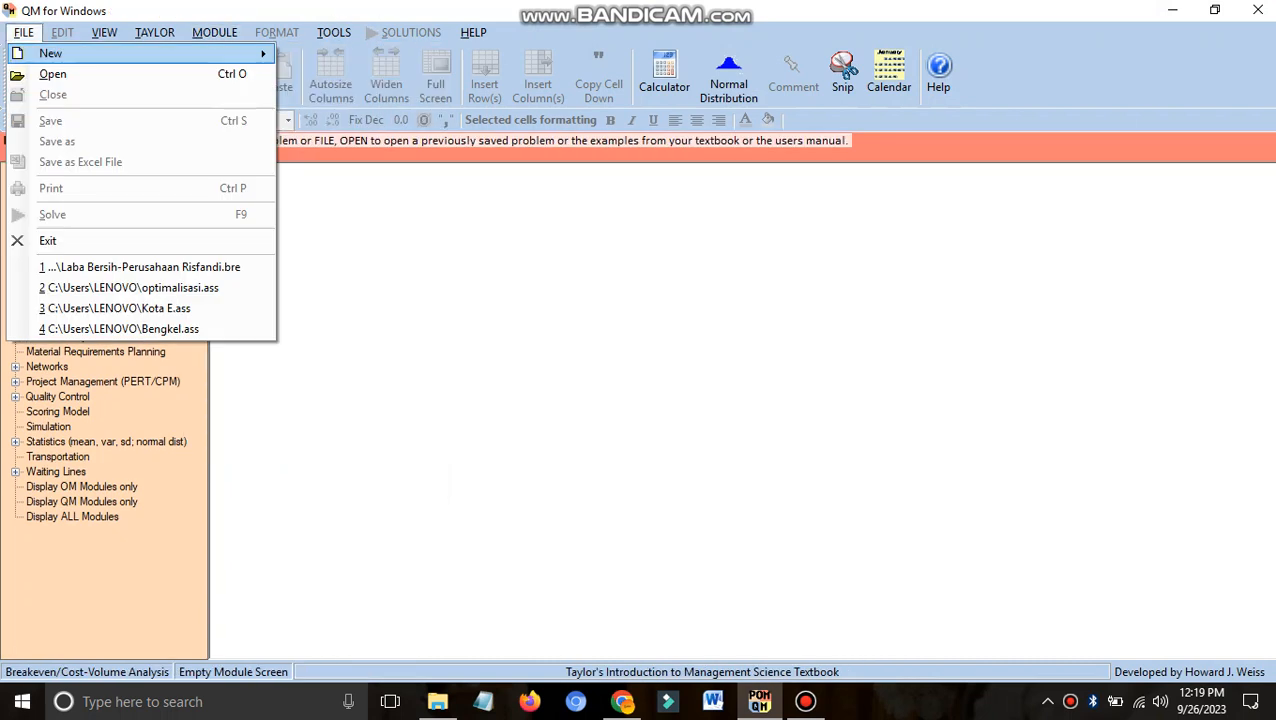
pyautogui.press('Right')
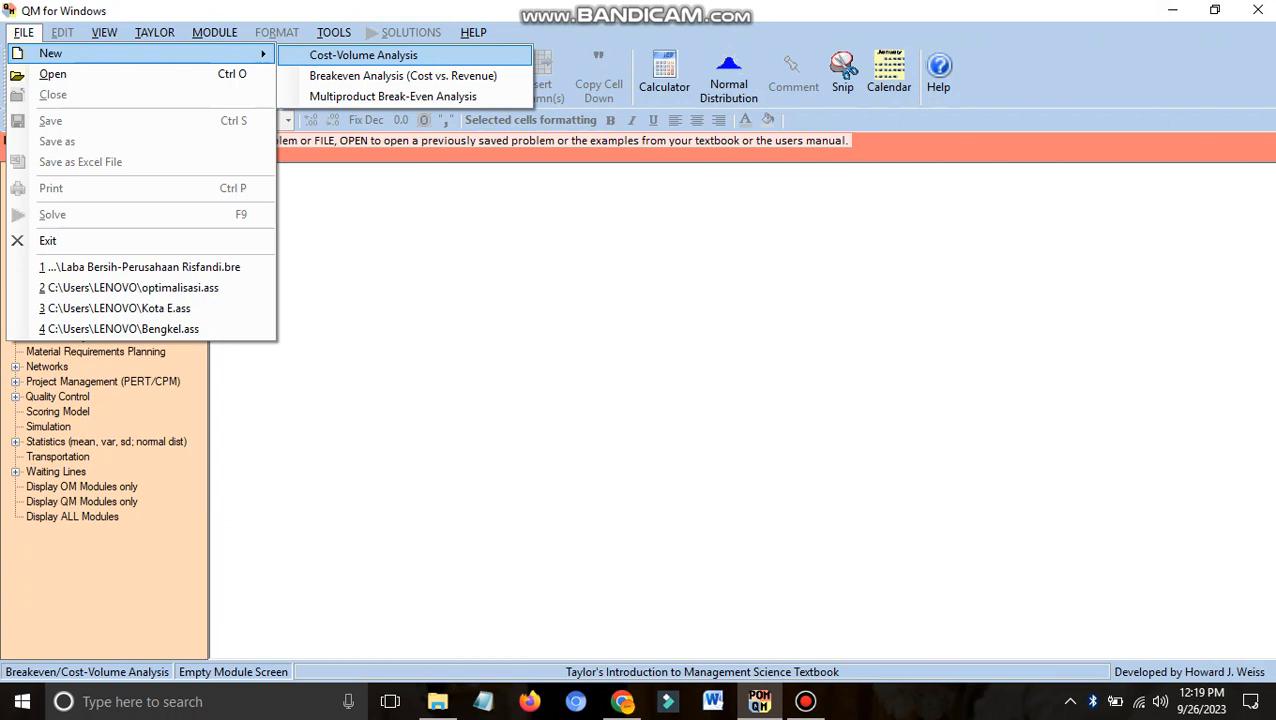
pyautogui.press('Return')
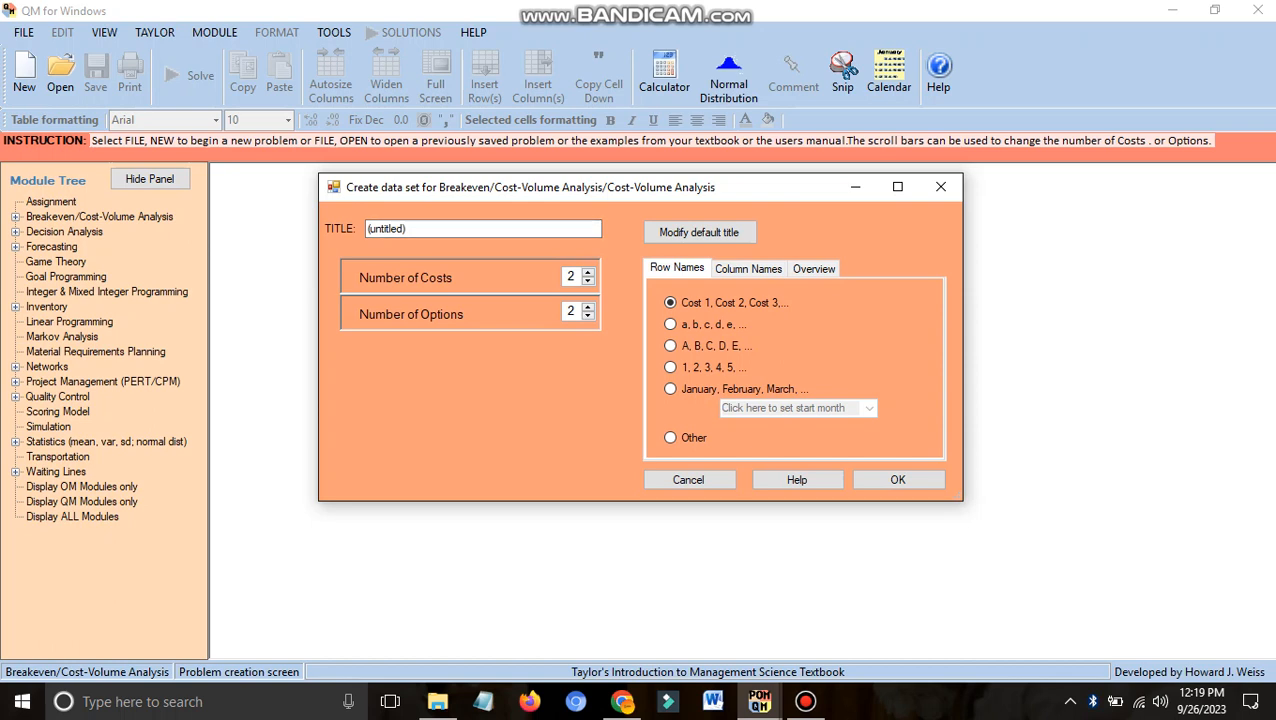
# Set the number of costs to 5, keep 2 options, and create the data set.
pyautogui.press('Up')
pyautogui.press('Up')
pyautogui.press('Up')
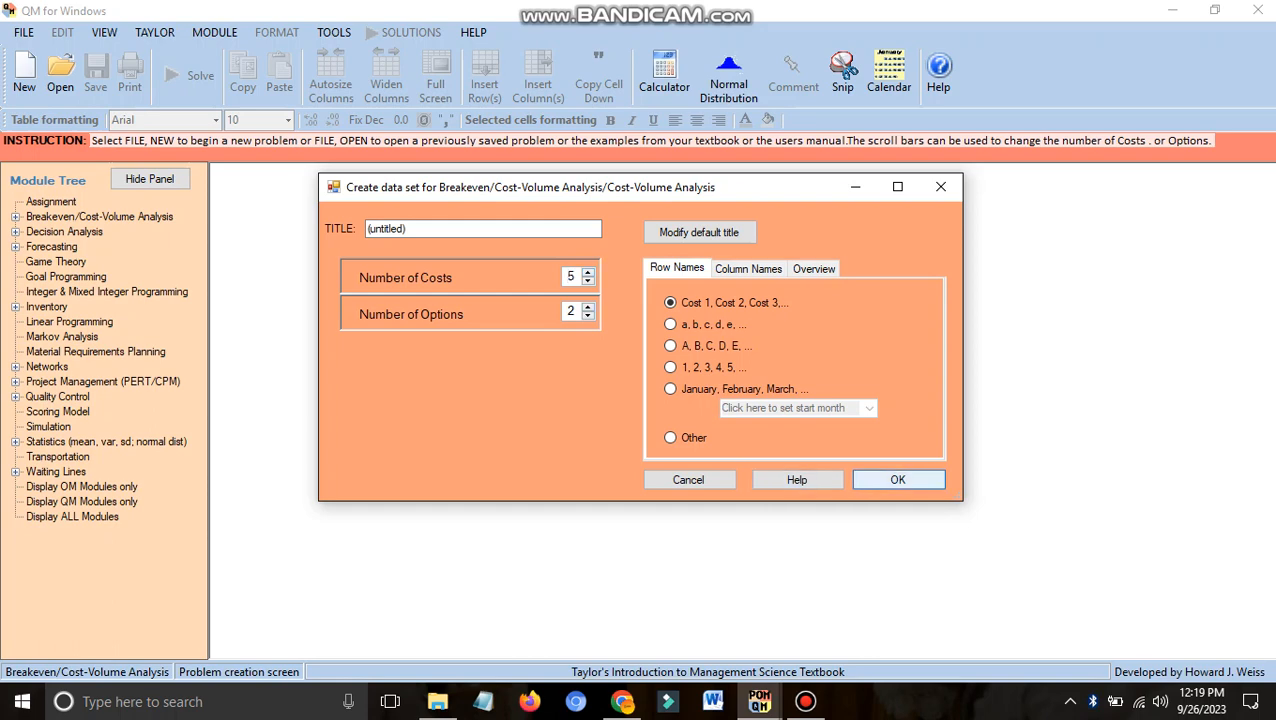
pyautogui.click(897, 479)
# Name the five costs BIAYA SEWA, BIAYA GAJI, PERALATAN, TENAGA KERJA and UTILITY, in that order.
pyautogui.click(294, 351)
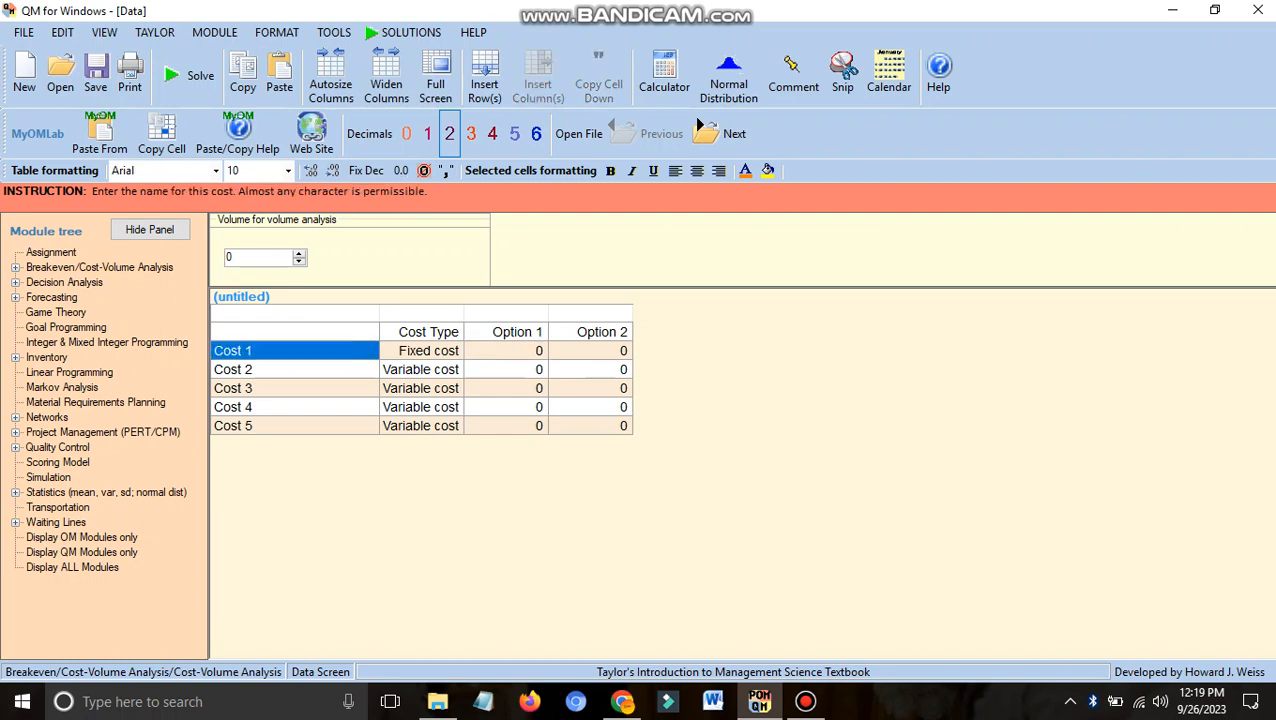
pyautogui.write('BIAYA S')
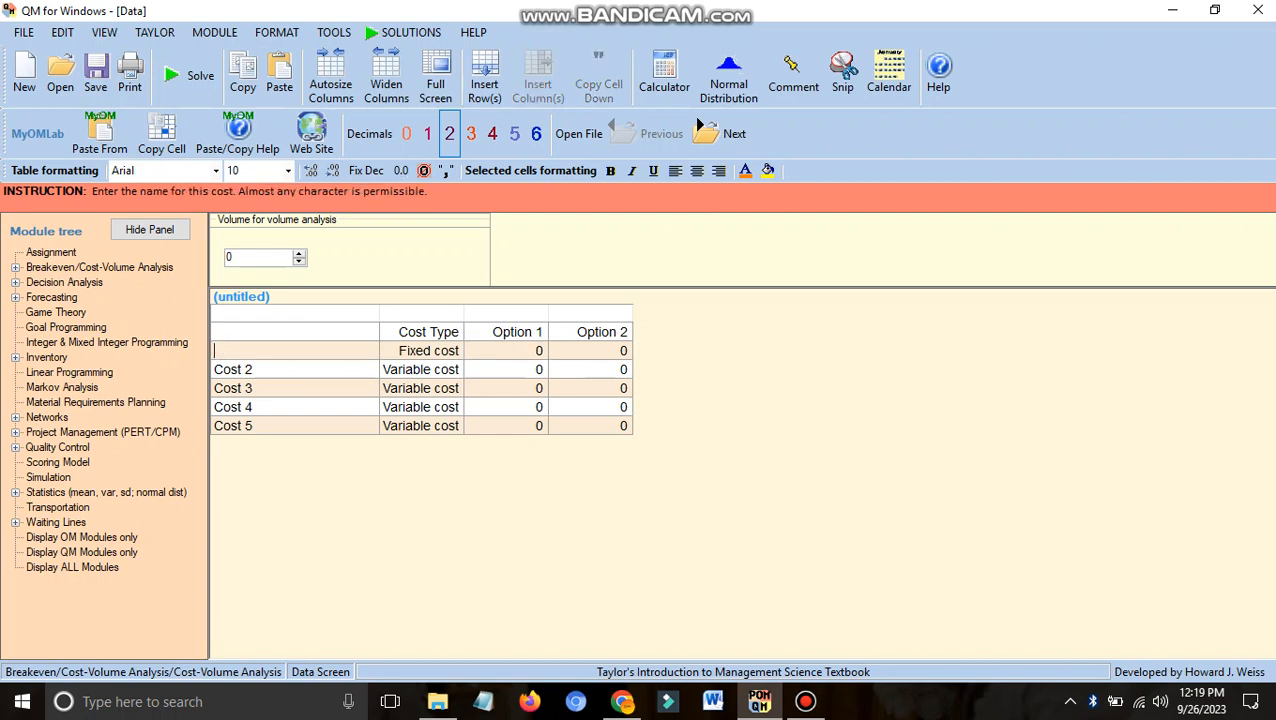
pyautogui.write('EWA')
pyautogui.press('Return')
pyautogui.write('BIAYA GAJI')
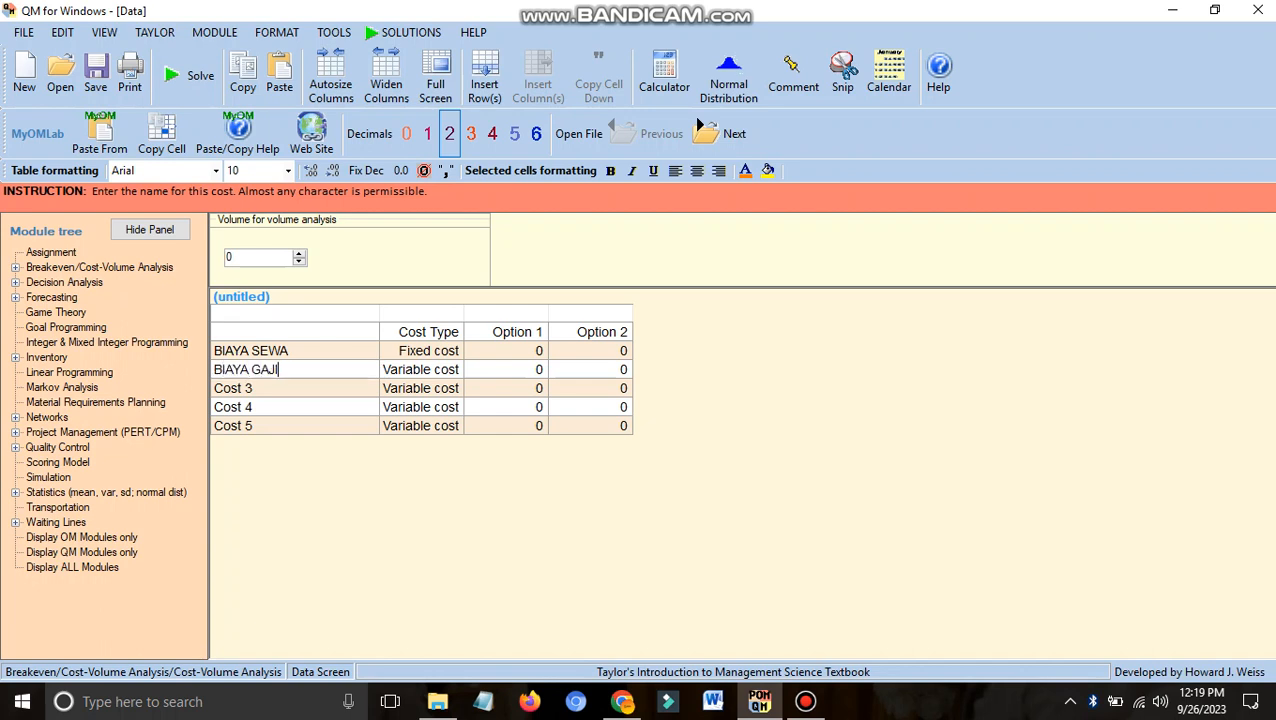
pyautogui.press('Return')
pyautogui.write('PERALATAN')
pyautogui.press('Return')
pyautogui.write('TEN')
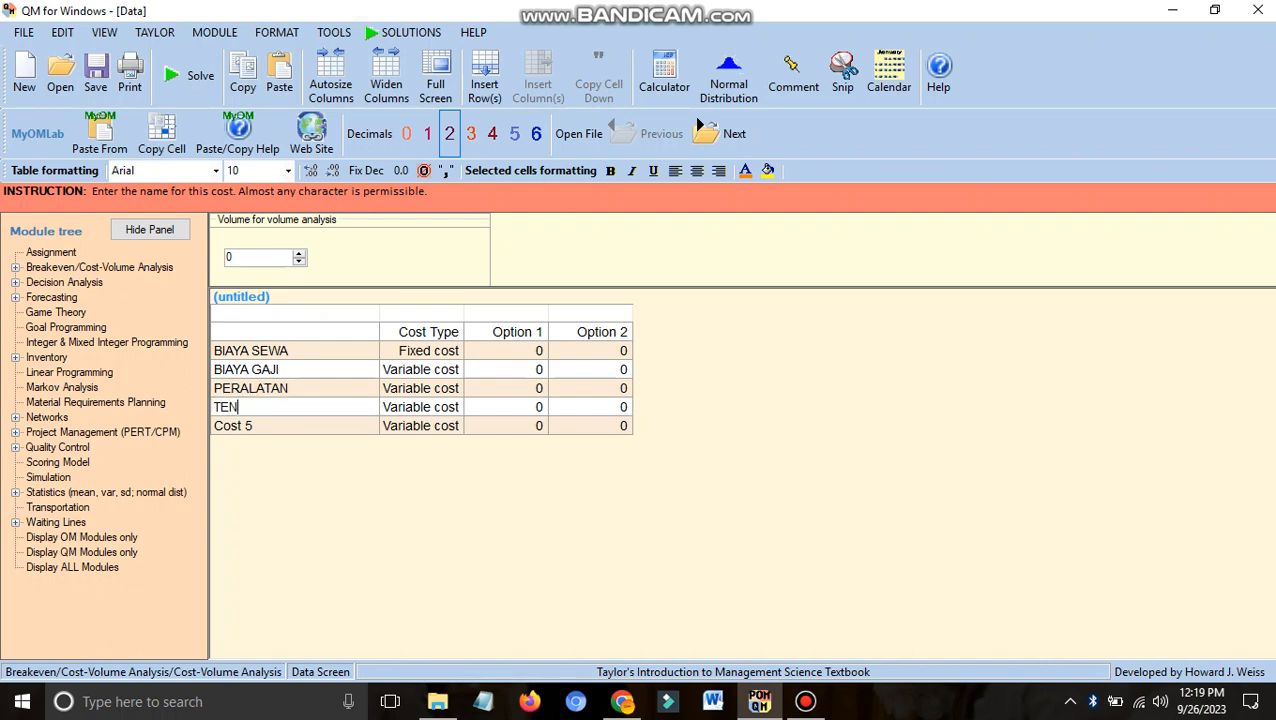
pyautogui.write('AGA KERJA')
pyautogui.press('Return')
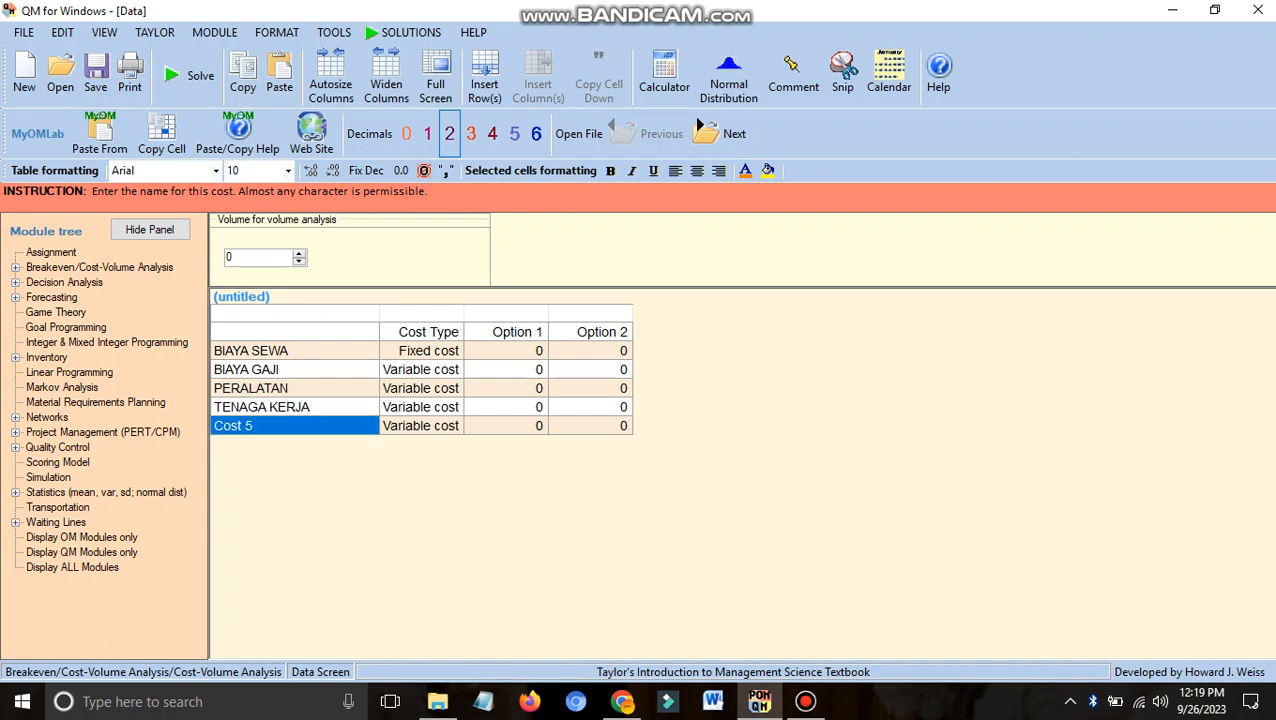
pyautogui.write('UTILITY')
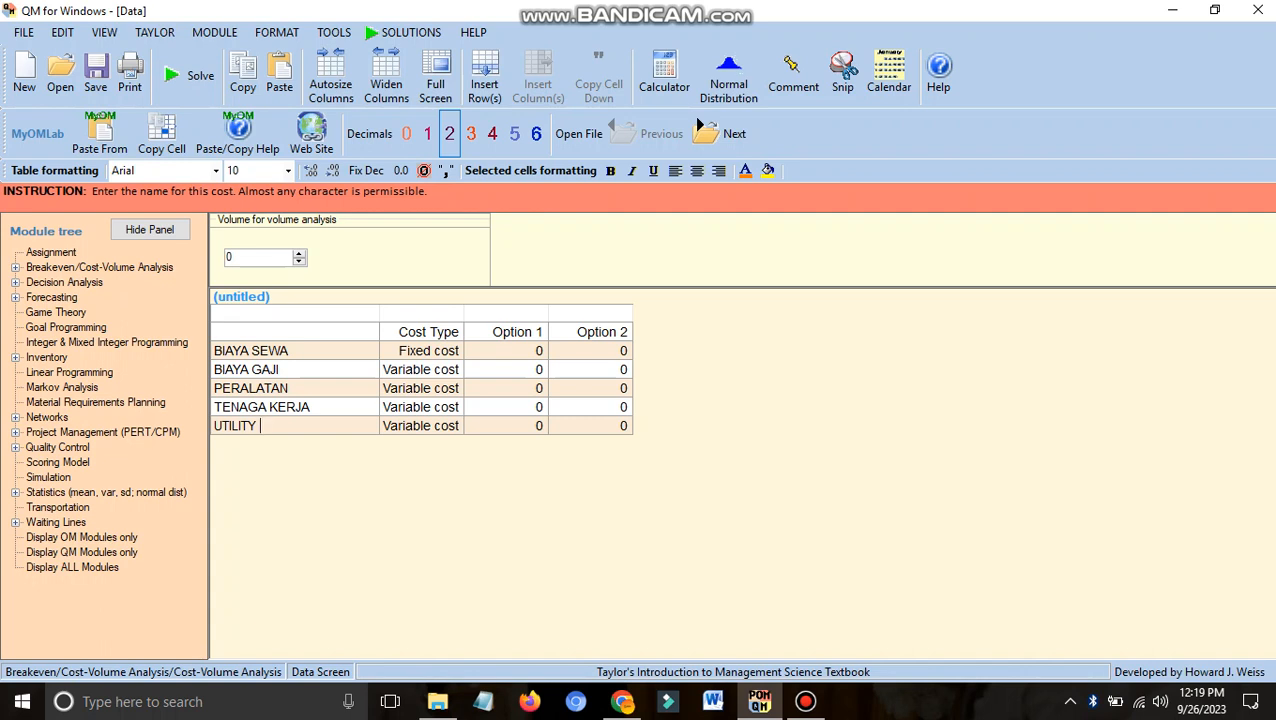
# Change the cost type of BIAYA GAJI and UTILITY to Fixed cost.
pyautogui.click(421, 370)
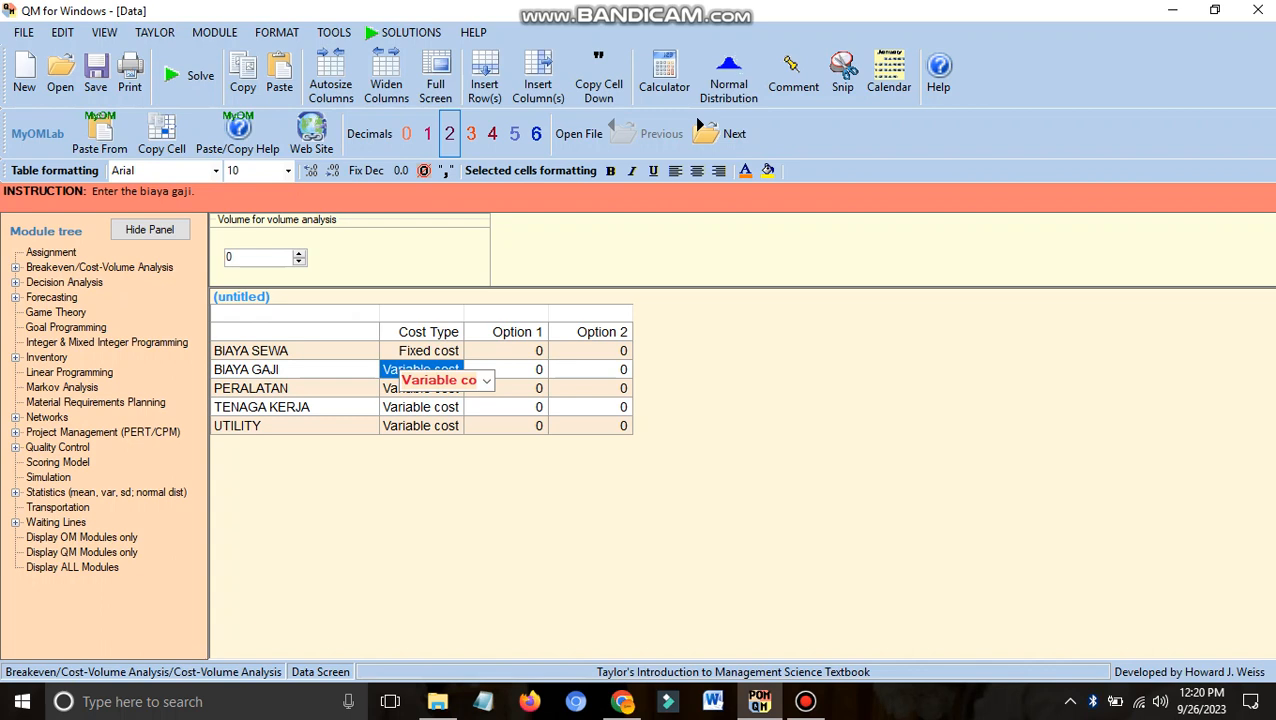
pyautogui.hotkey('alt', 'Down')
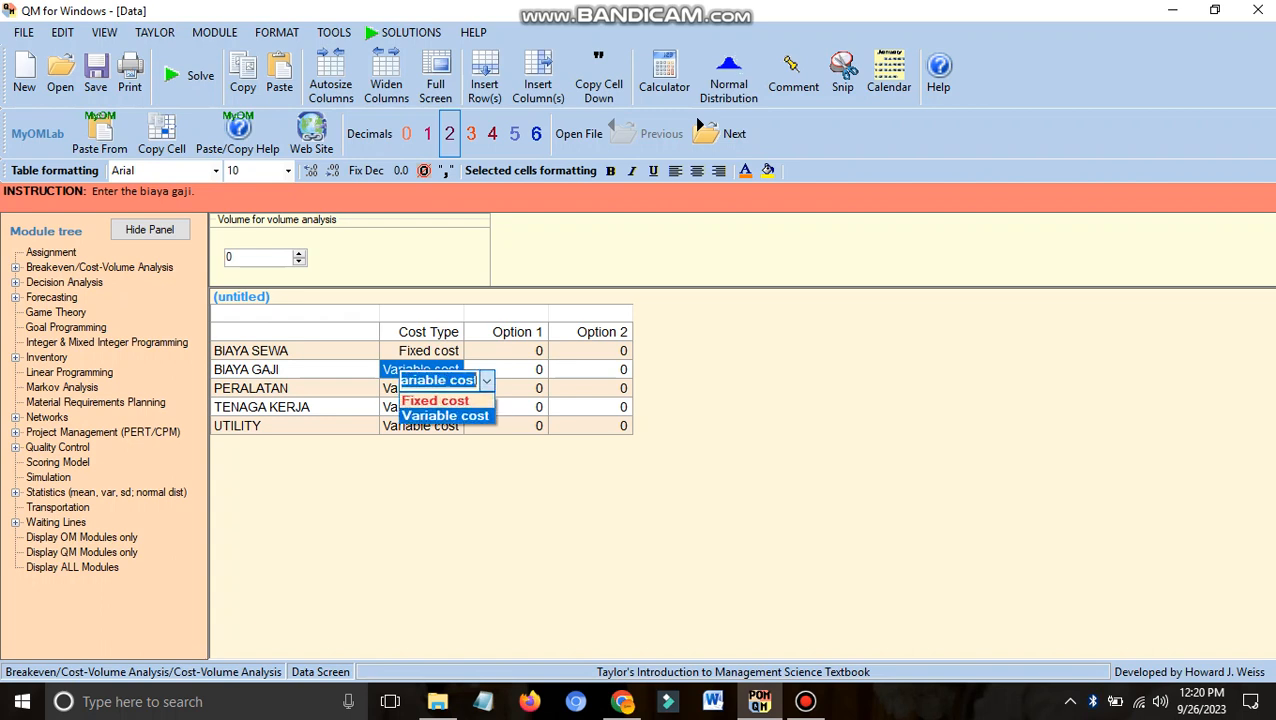
pyautogui.press('Up')
pyautogui.press('Return')
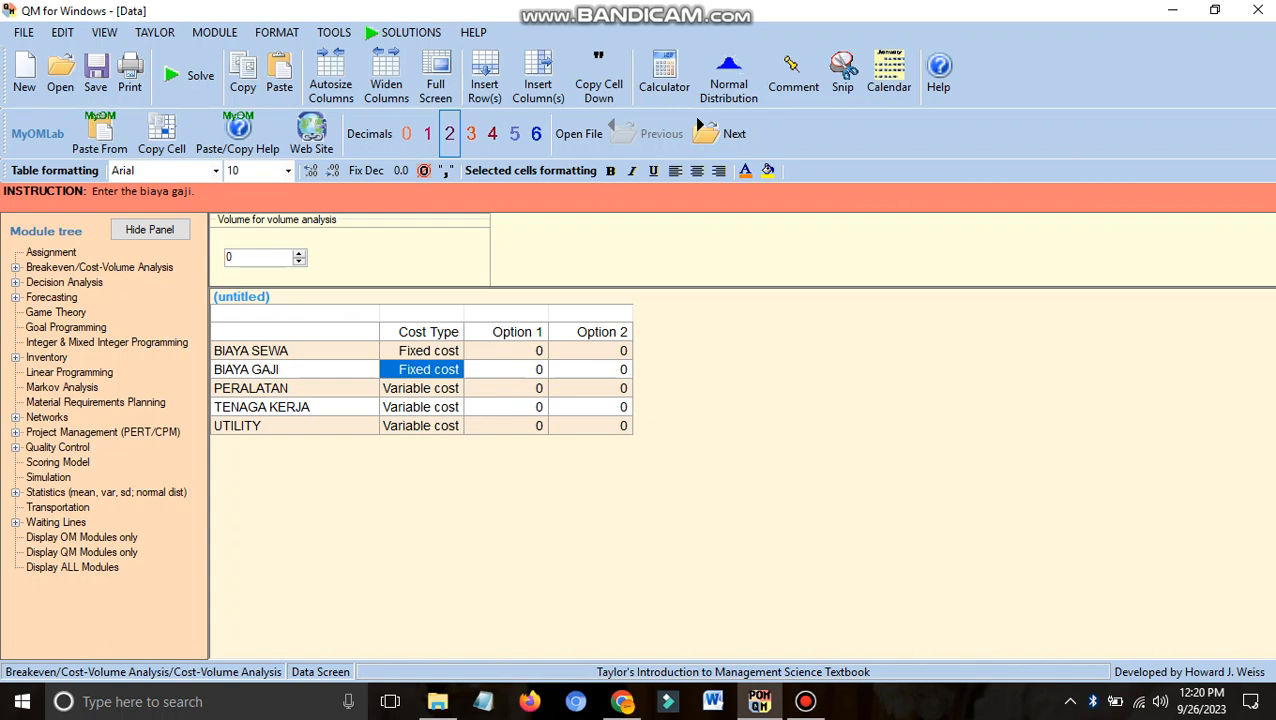
pyautogui.click(421, 426)
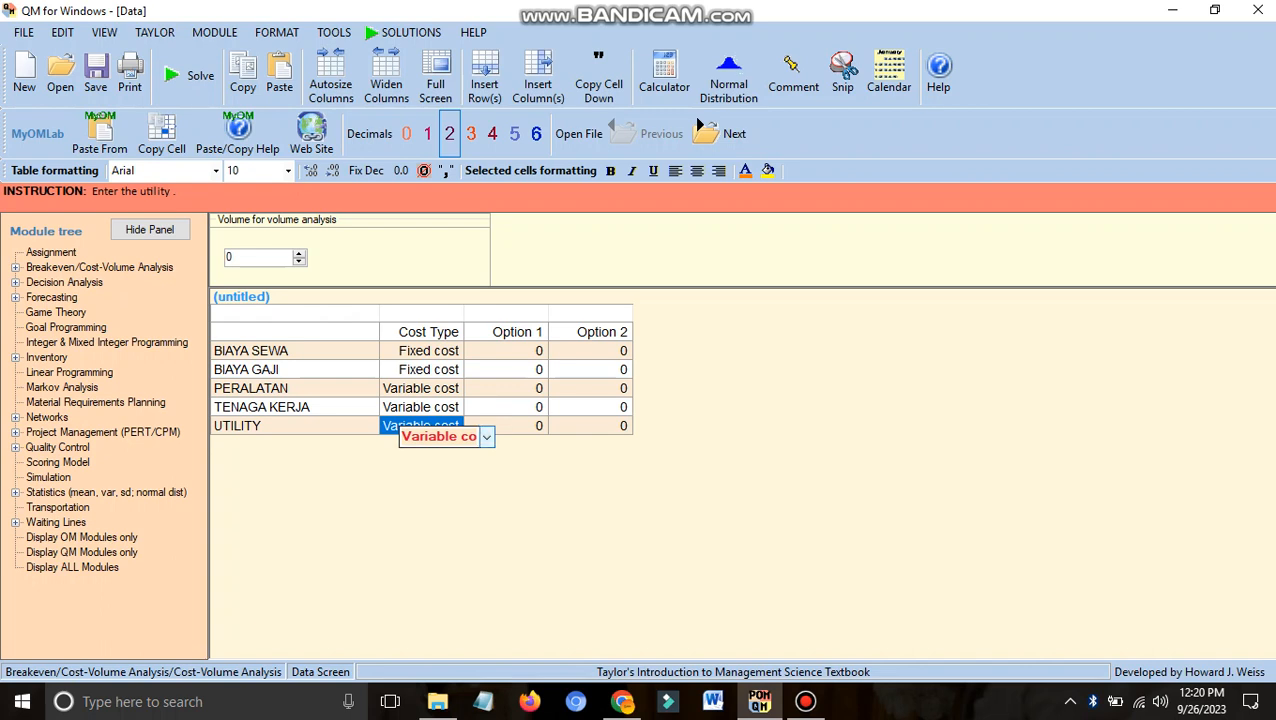
pyautogui.hotkey('alt', 'Down')
pyautogui.press('Up')
pyautogui.press('Return')
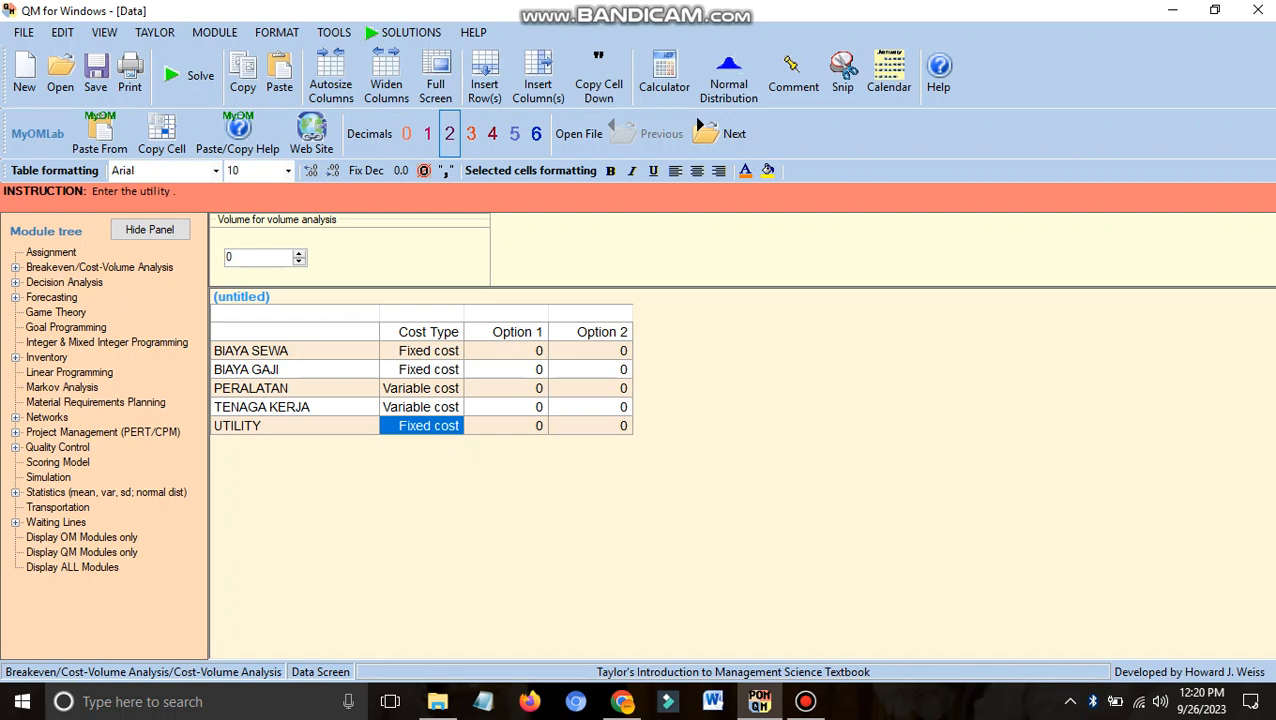
# Enter the Option 1 costs: BIAYA SEWA 800, BIAYA GAJI 500, PERALATAN 6, TENAGA KERJA 2 and UTILITY 2.
pyautogui.click(506, 332)
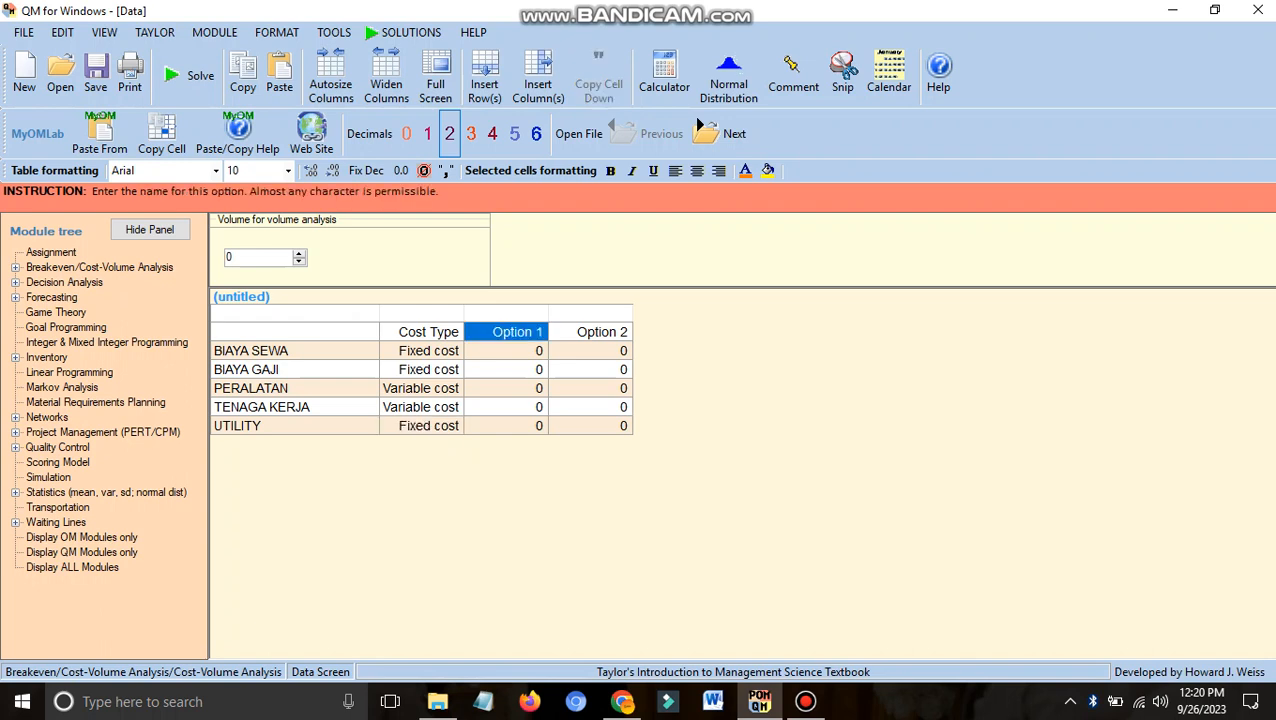
pyautogui.press('Return')
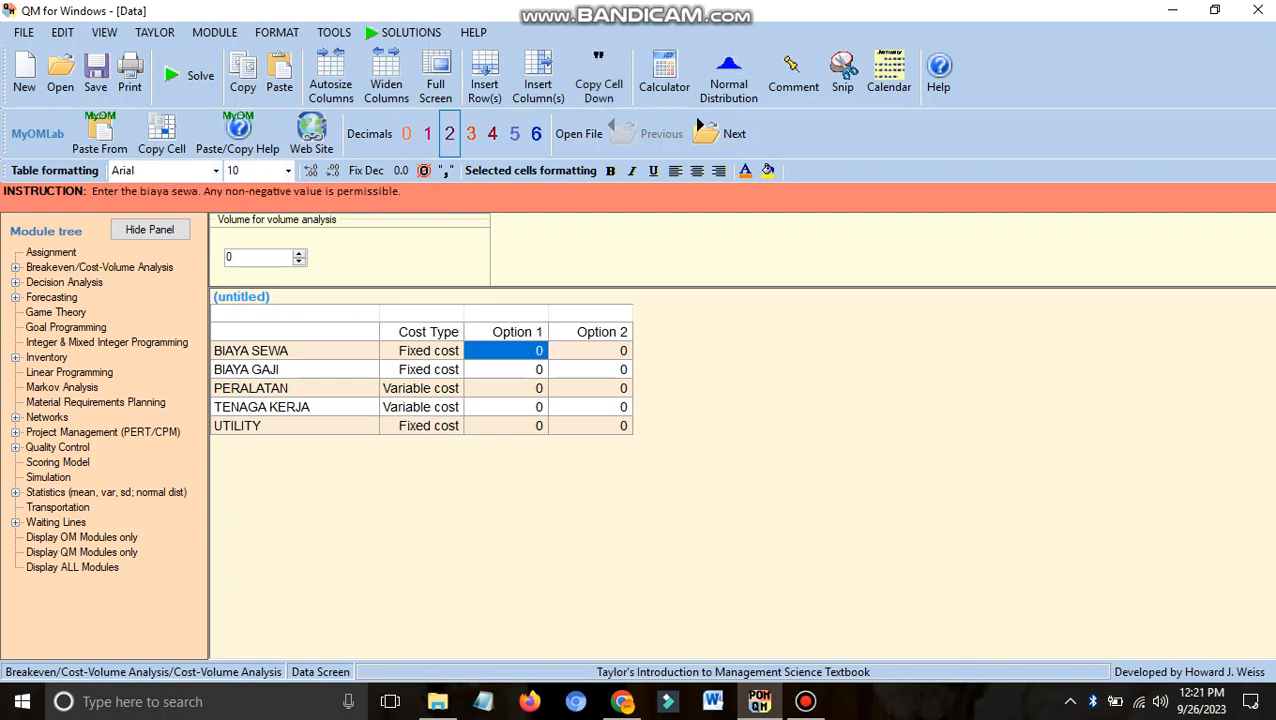
pyautogui.write('800')
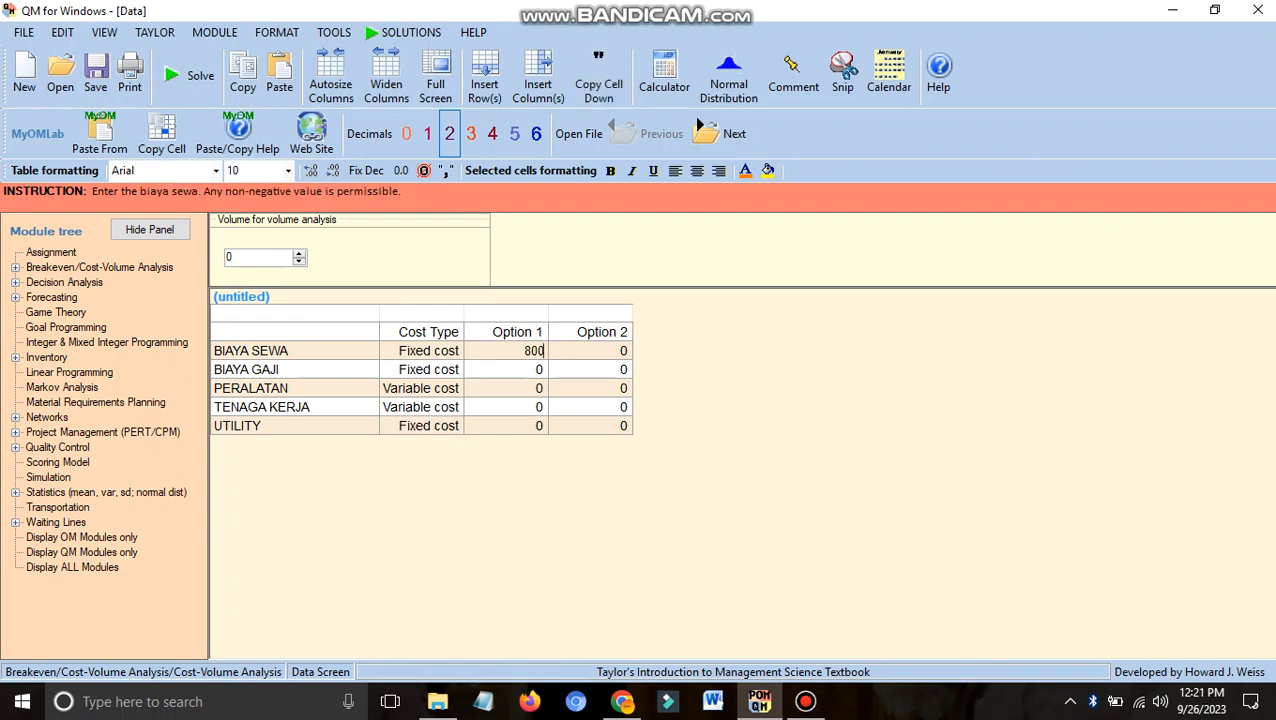
pyautogui.press('Return')
pyautogui.write('500')
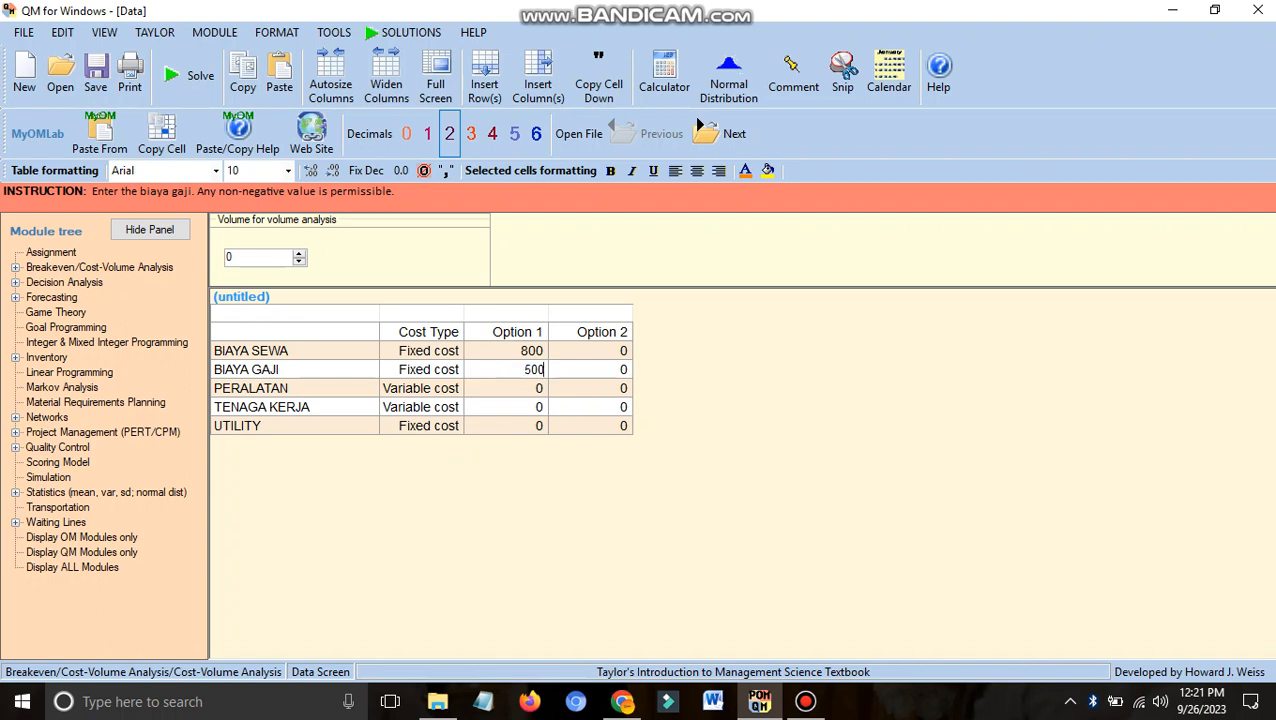
pyautogui.press('Return')
pyautogui.write('6')
pyautogui.press('Return')
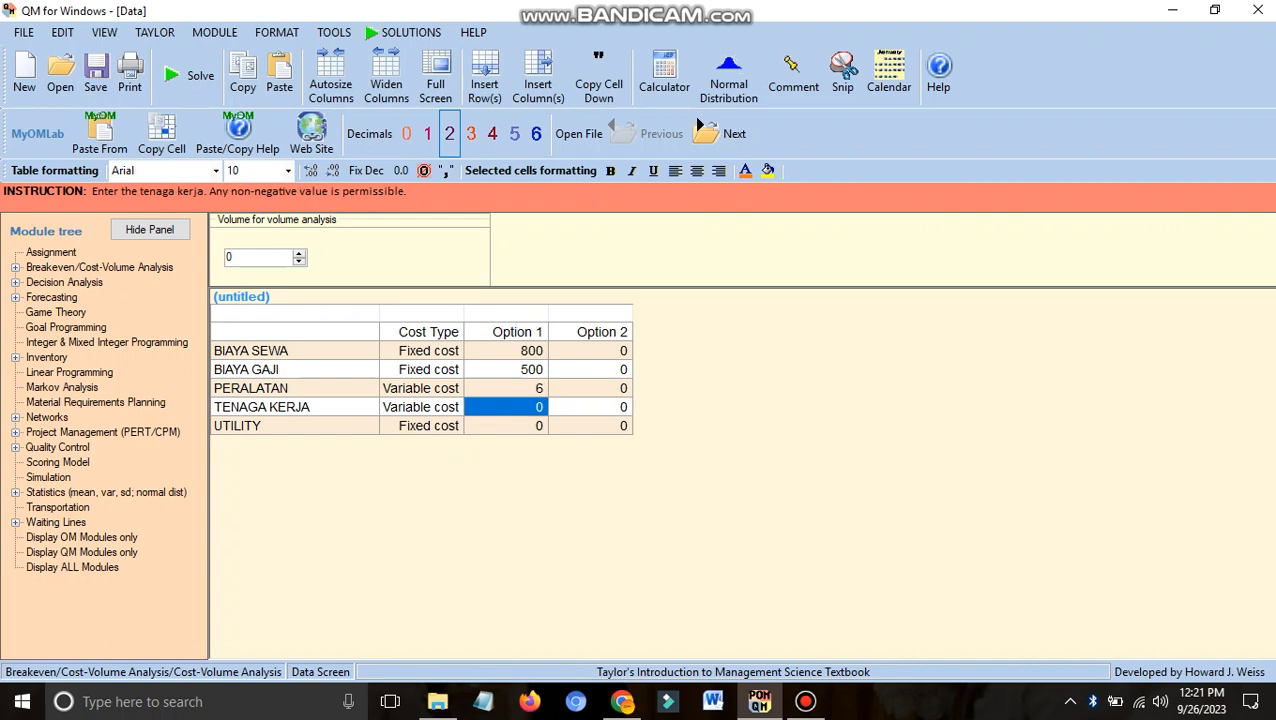
pyautogui.write('2')
pyautogui.press('Return')
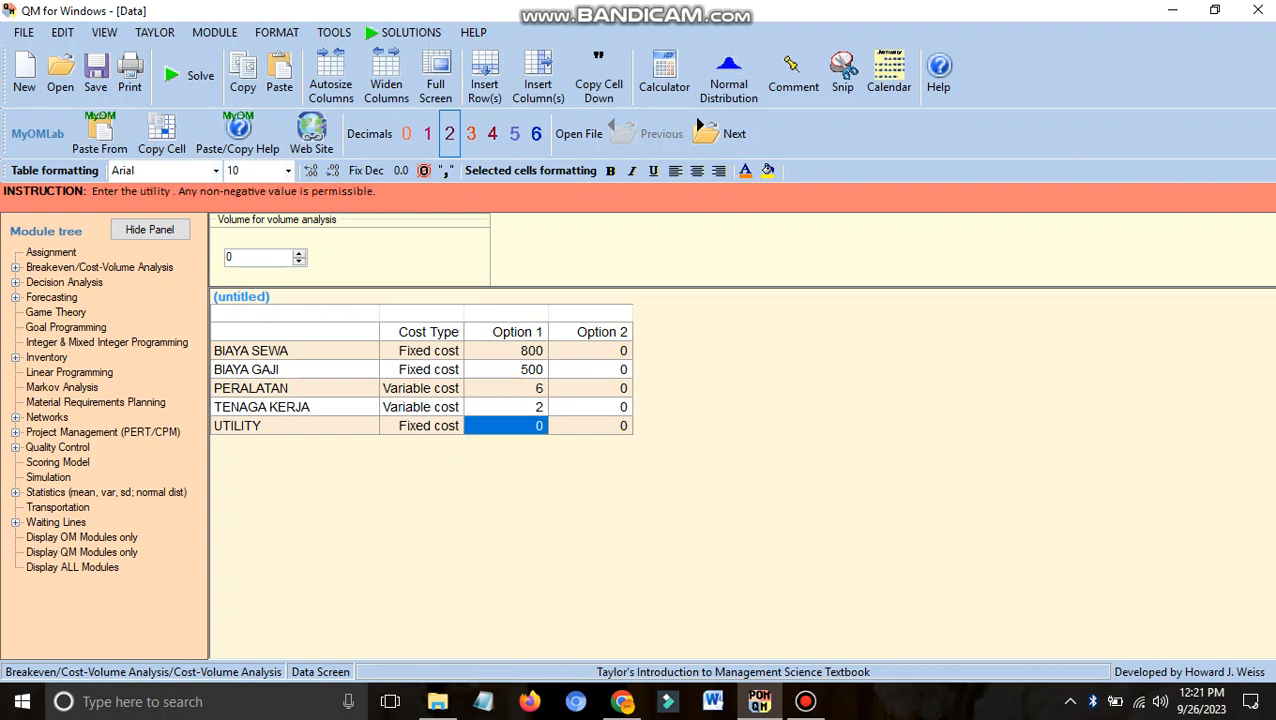
pyautogui.write('2')
# Enter the Option 2 costs: BIAYA SEWA 700, BIAYA GAJI 200, PERALATAN 6, TENAGA KERJA 1 and UTILITY 5.
pyautogui.press('Tab')
pyautogui.press('Up')
pyautogui.press('Up')
pyautogui.press('Up')
pyautogui.press('Up')
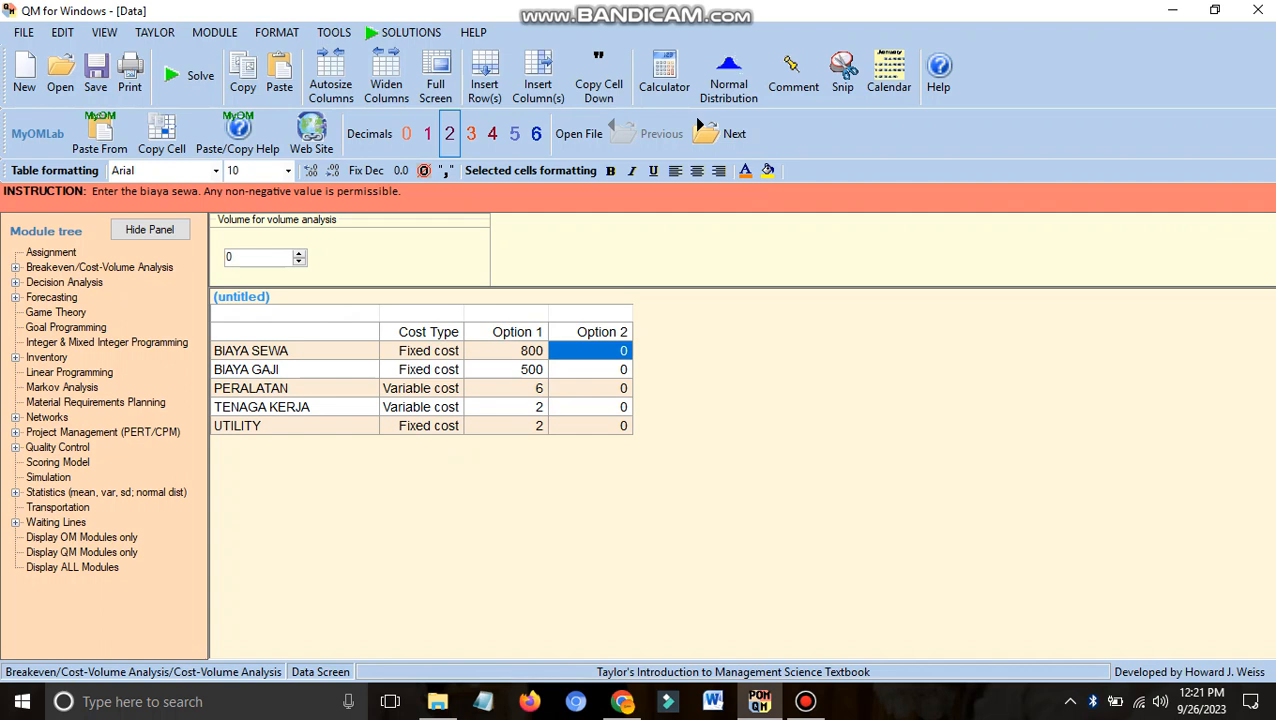
pyautogui.write('700')
pyautogui.press('Return')
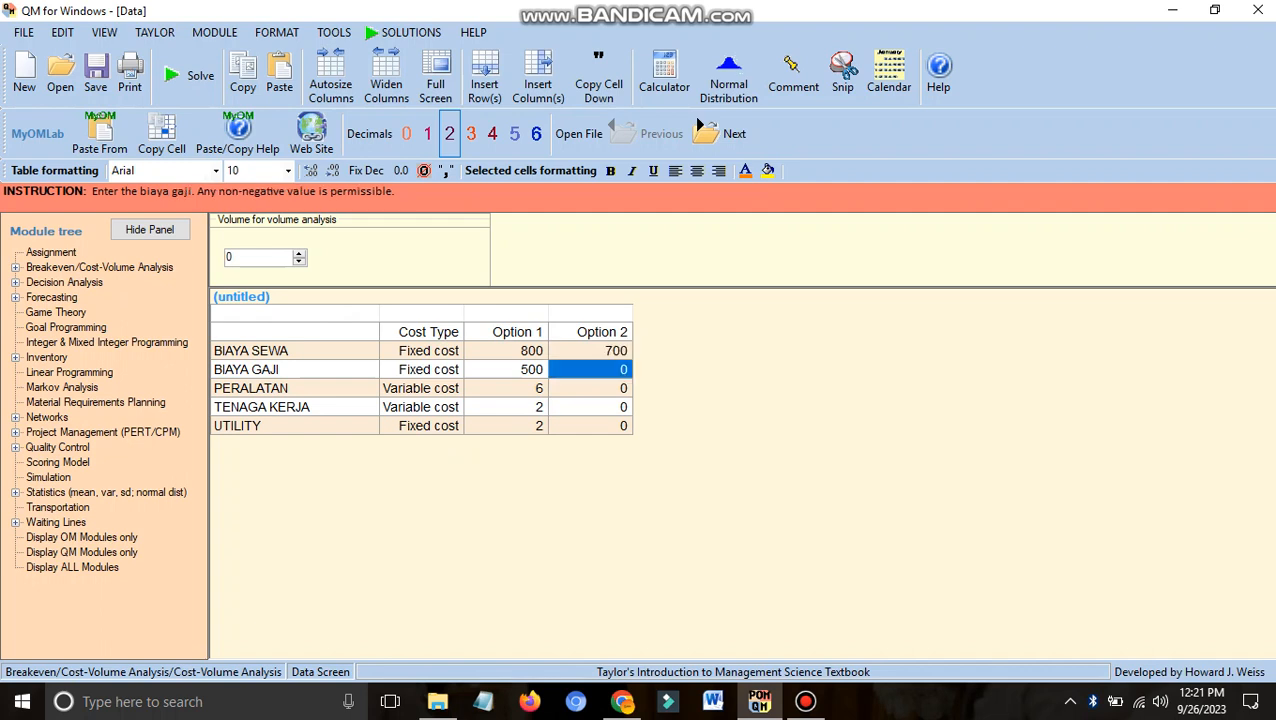
pyautogui.write('200')
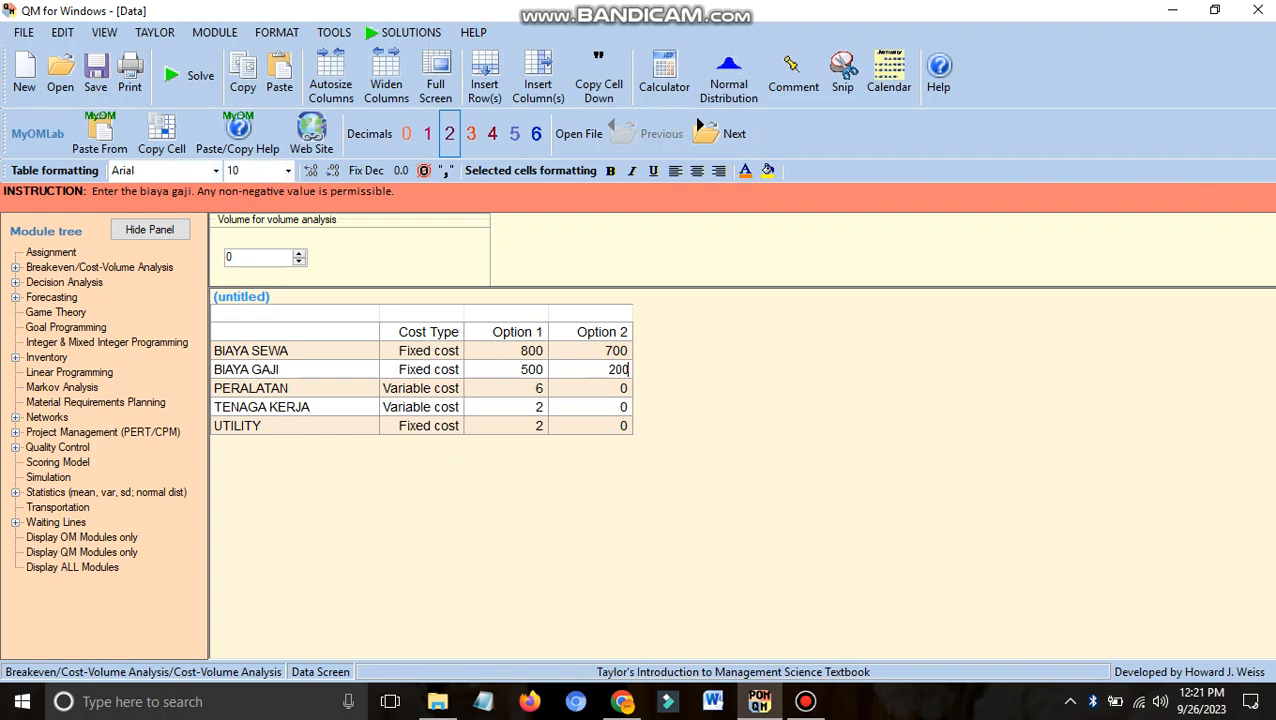
pyautogui.press('Return')
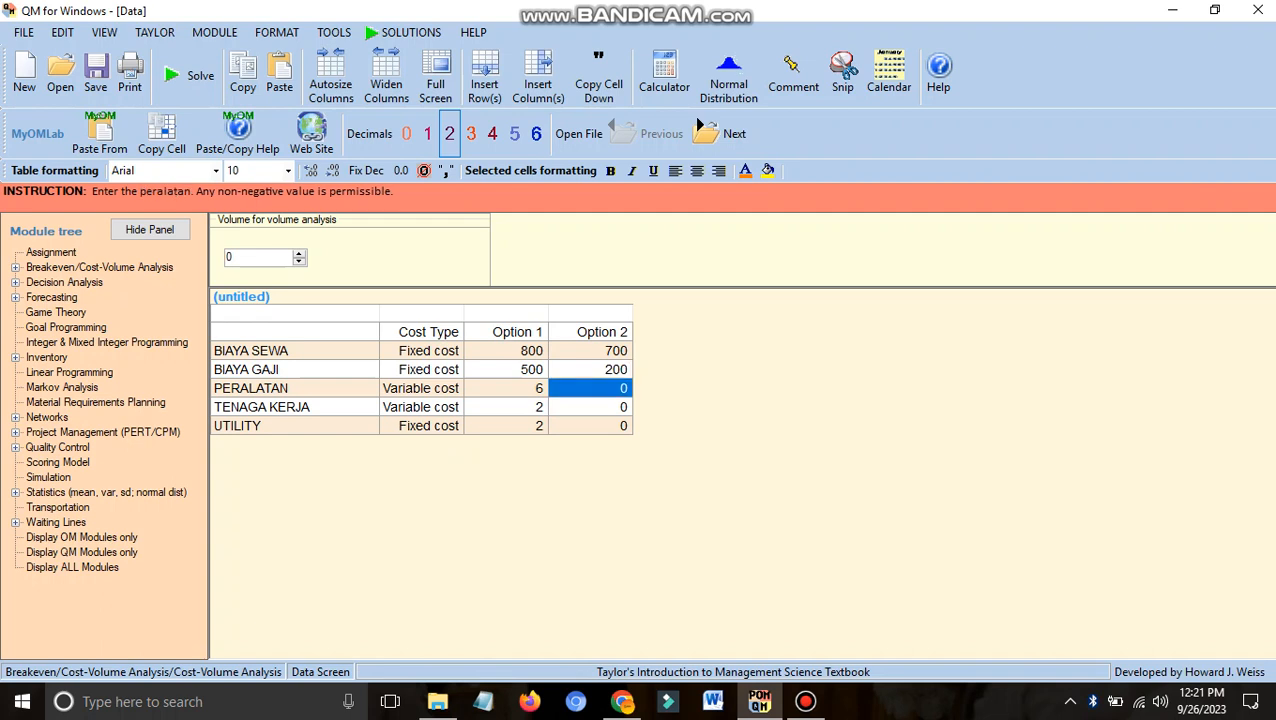
pyautogui.write('6')
pyautogui.press('Return')
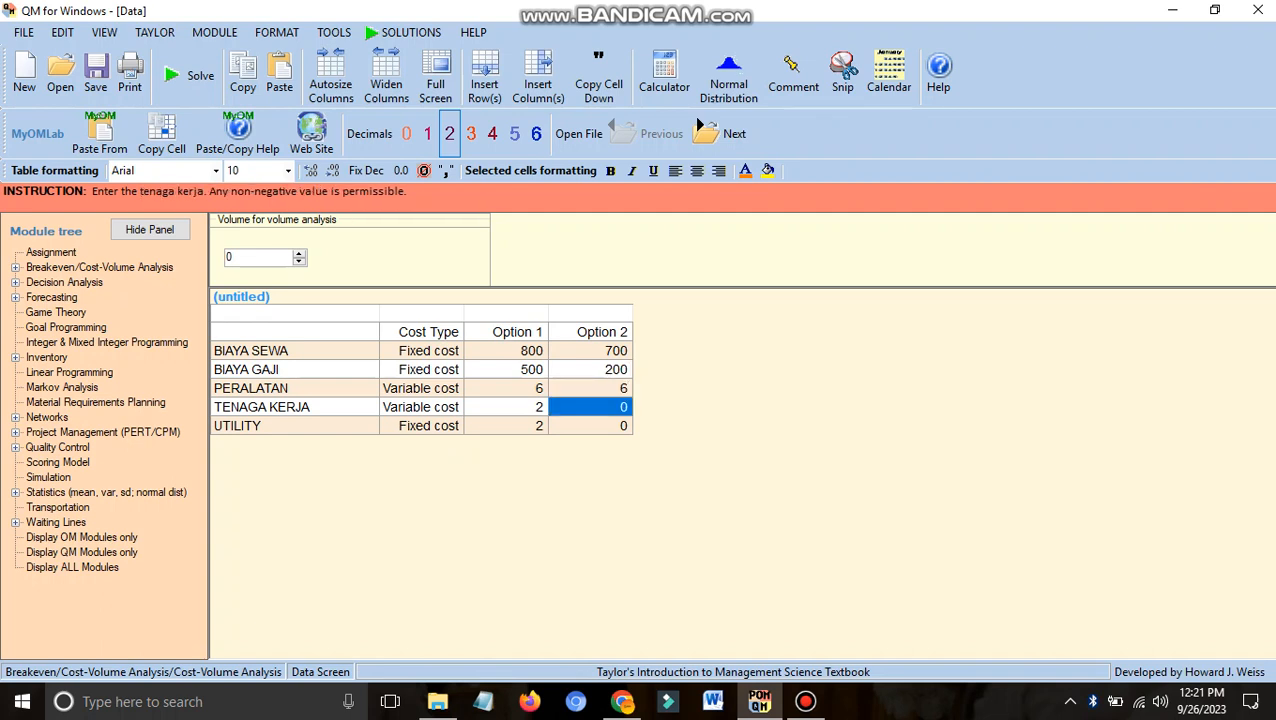
pyautogui.write('1')
pyautogui.press('Return')
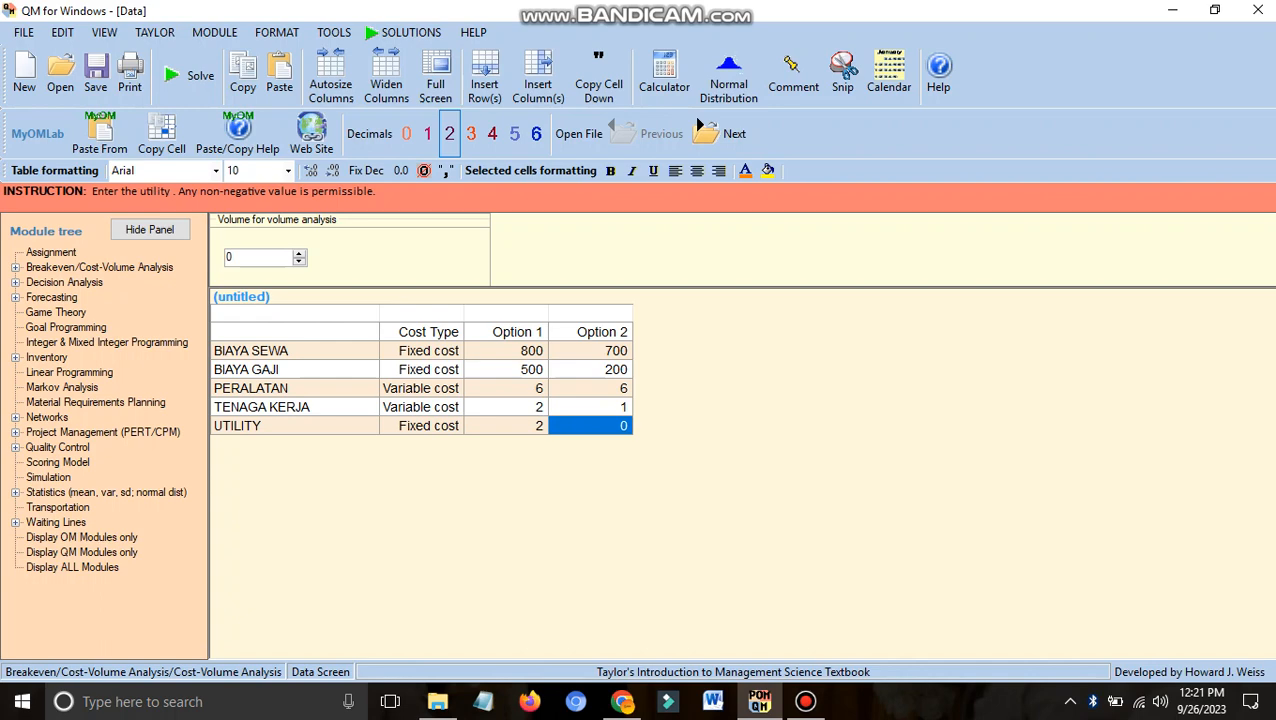
pyautogui.write('5')
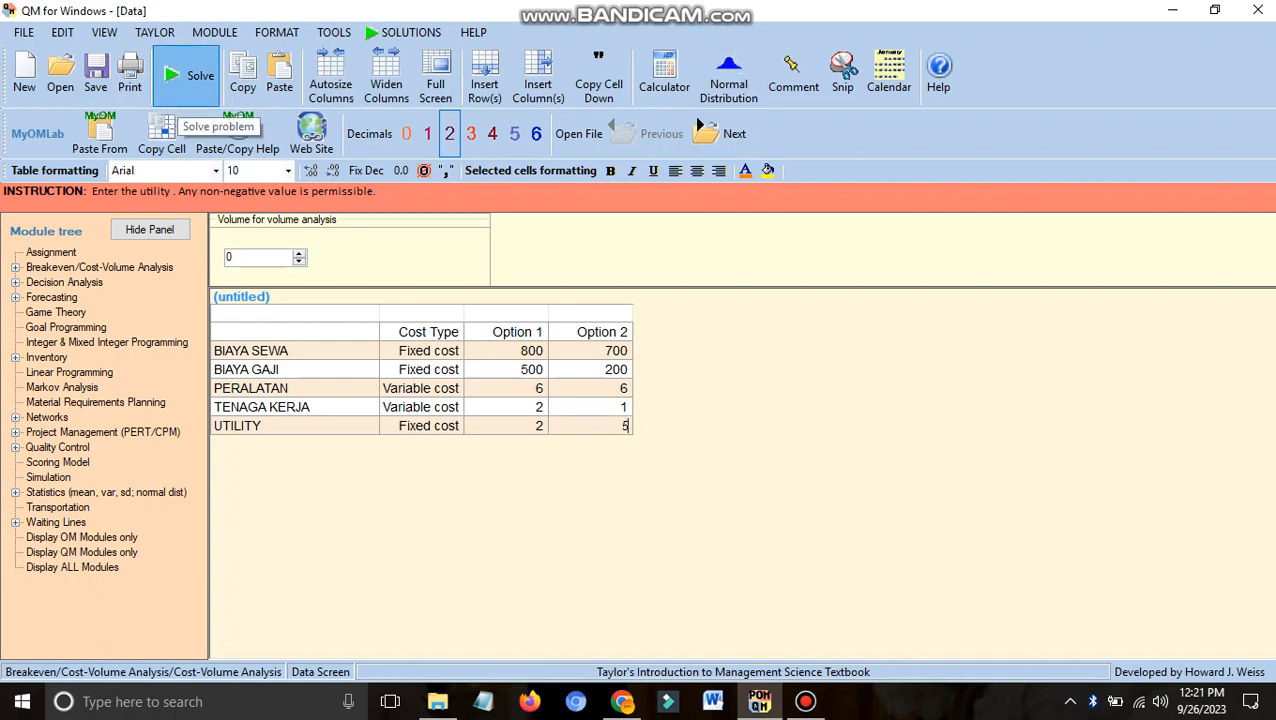
# Solve the problem and examine the breakeven row and the cost types in the results table.
pyautogui.click(186, 78)
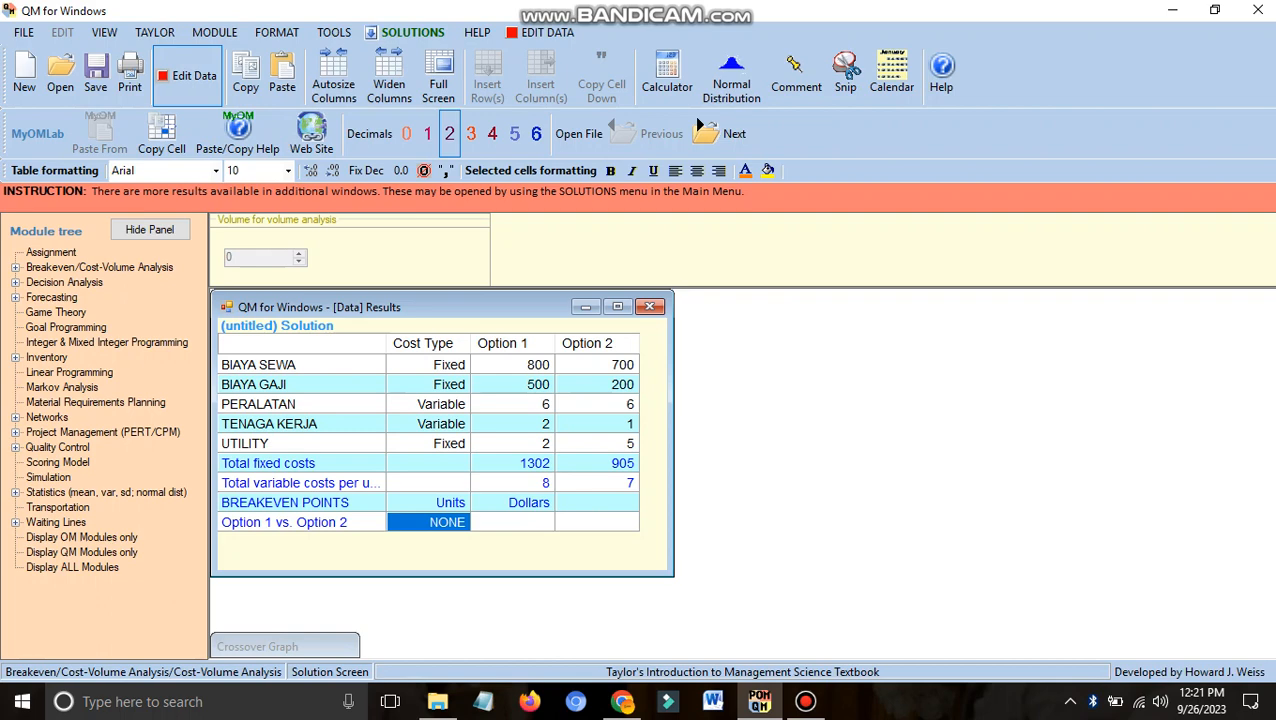
pyautogui.click(513, 503)
pyautogui.press('Down')
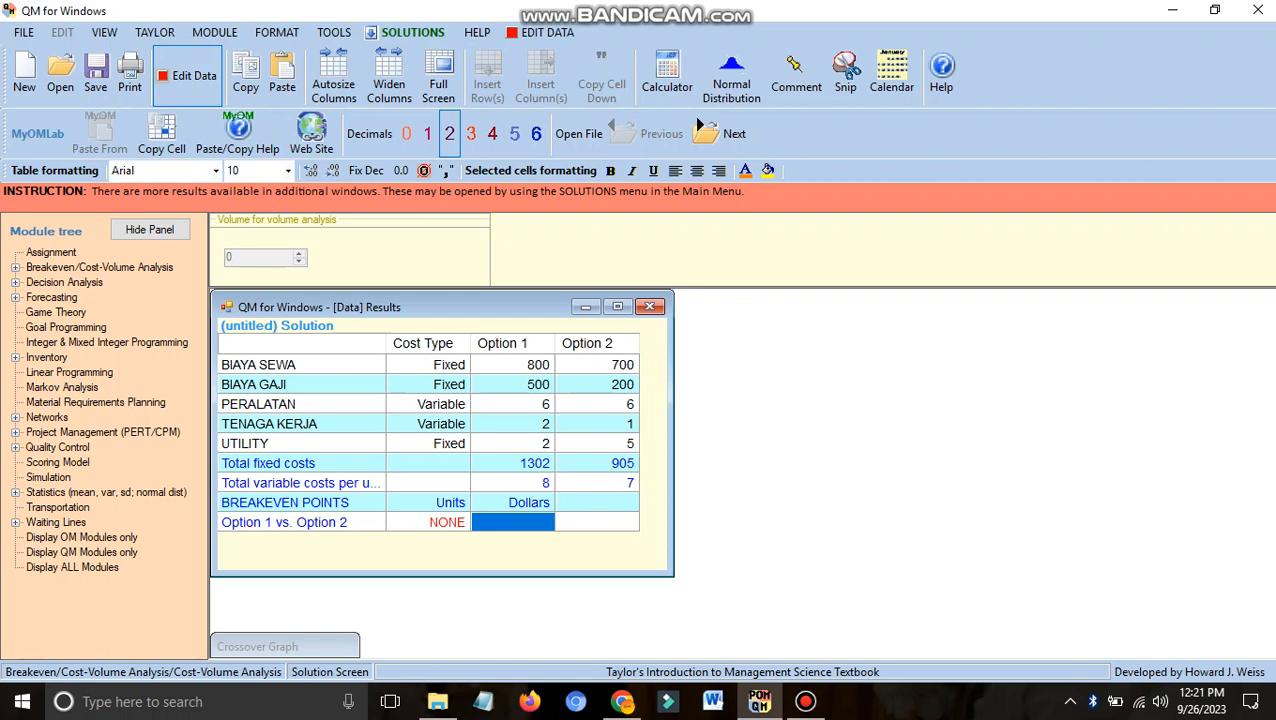
pyautogui.press('Left')
pyautogui.click(429, 404)
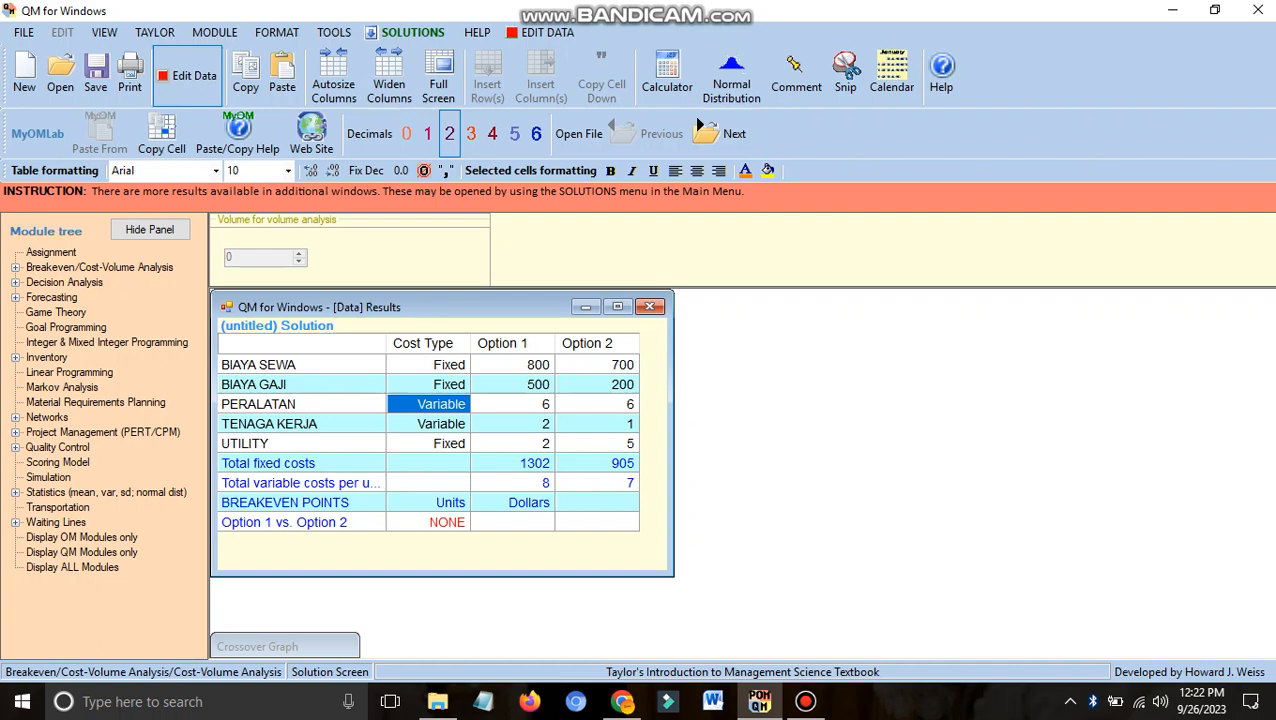
pyautogui.click(429, 443)
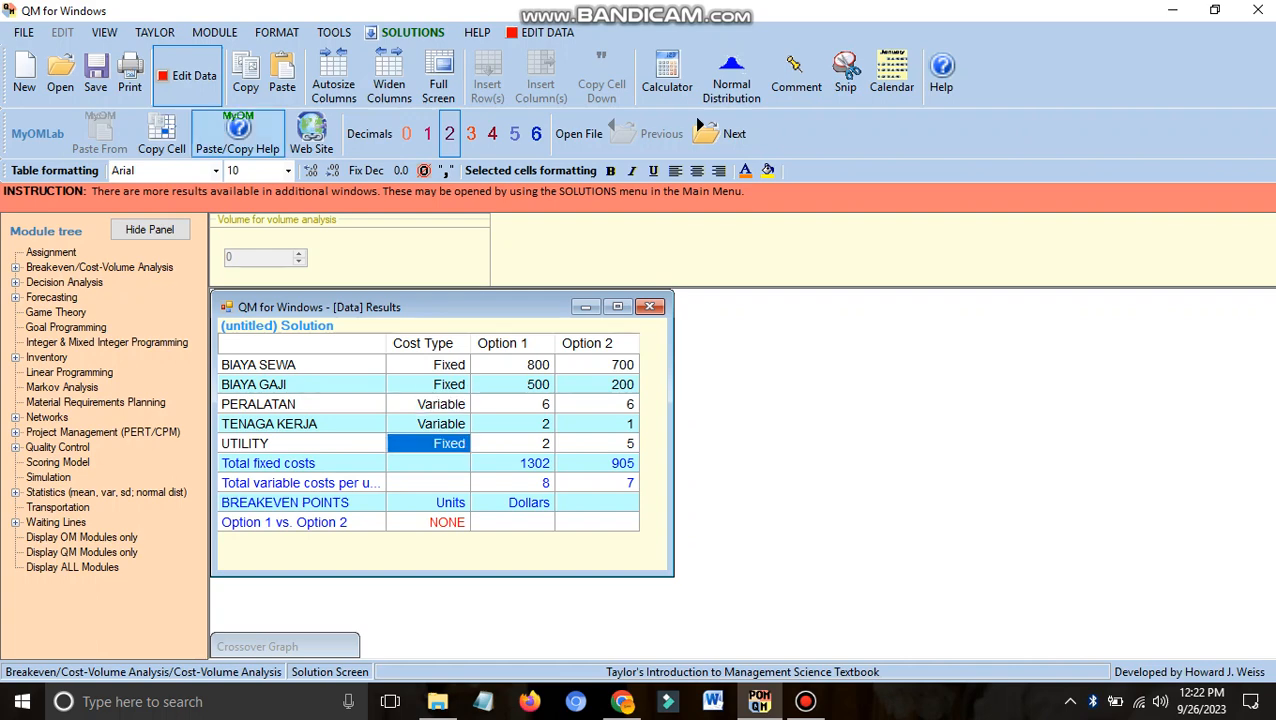
# Return to the data table, change the cost type of UTILITY to Variable cost and solve the problem again.
pyautogui.click(188, 76)
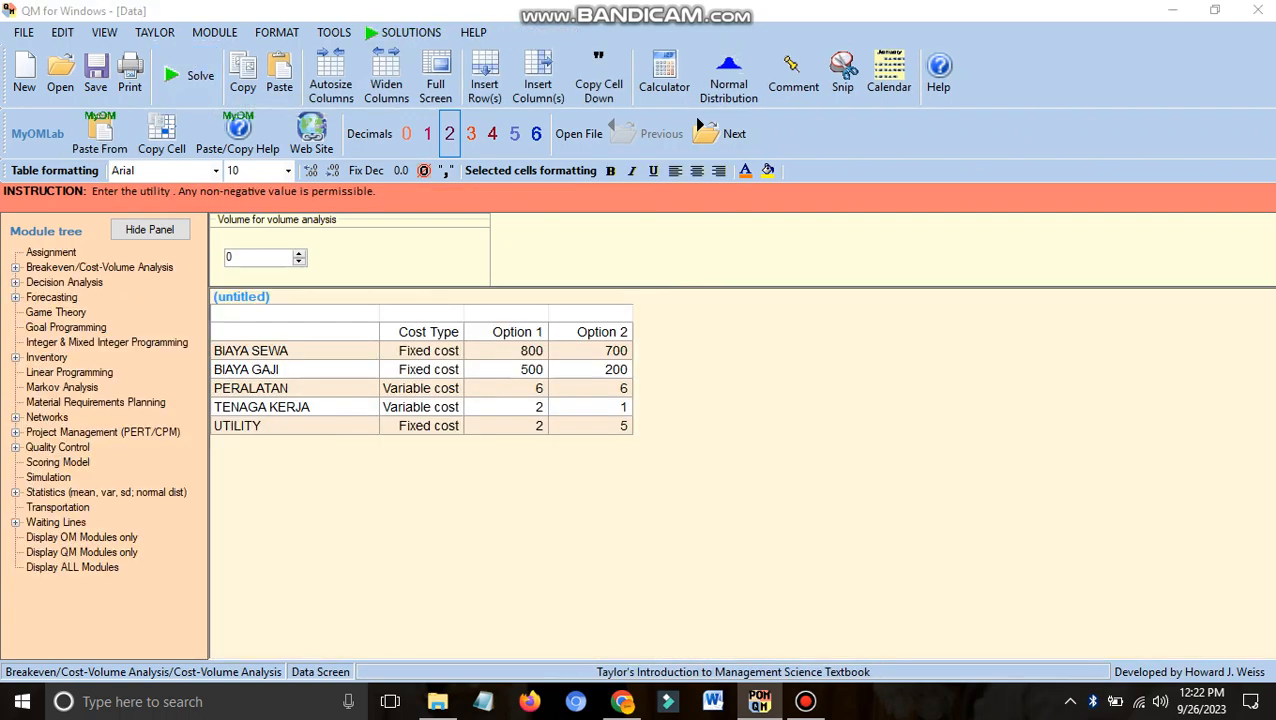
pyautogui.click(421, 426)
pyautogui.click(486, 437)
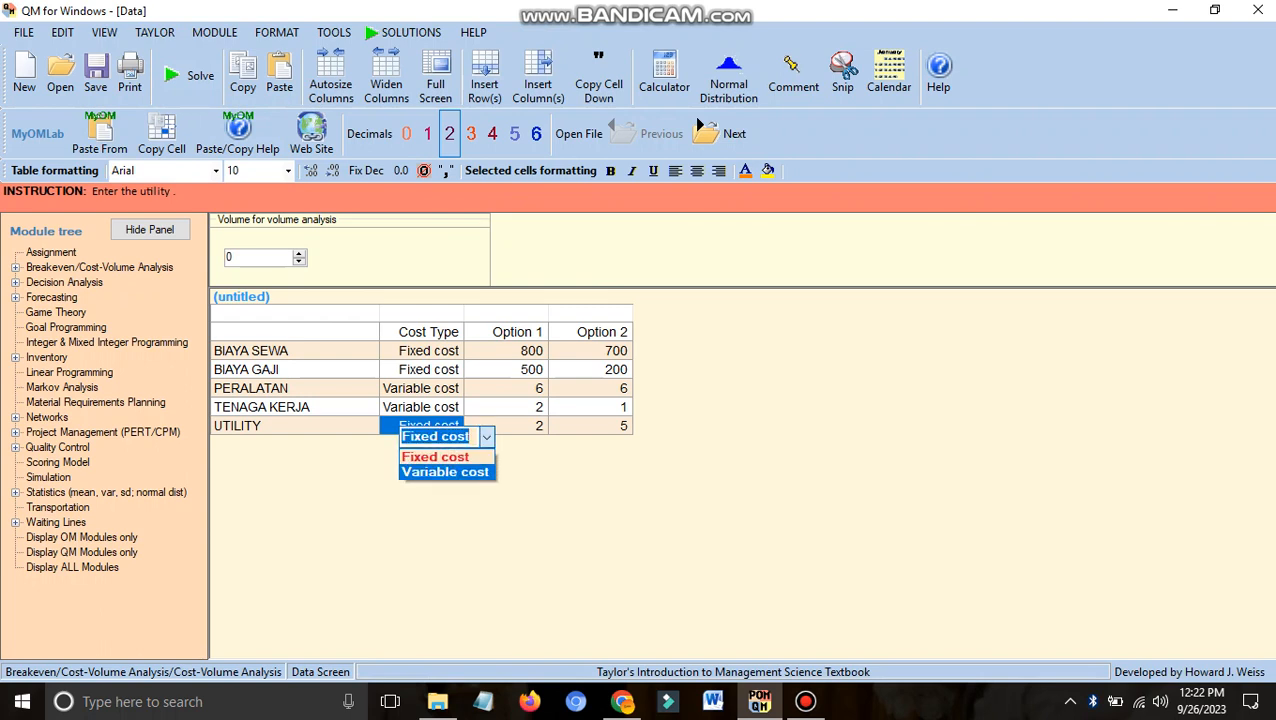
pyautogui.click(446, 472)
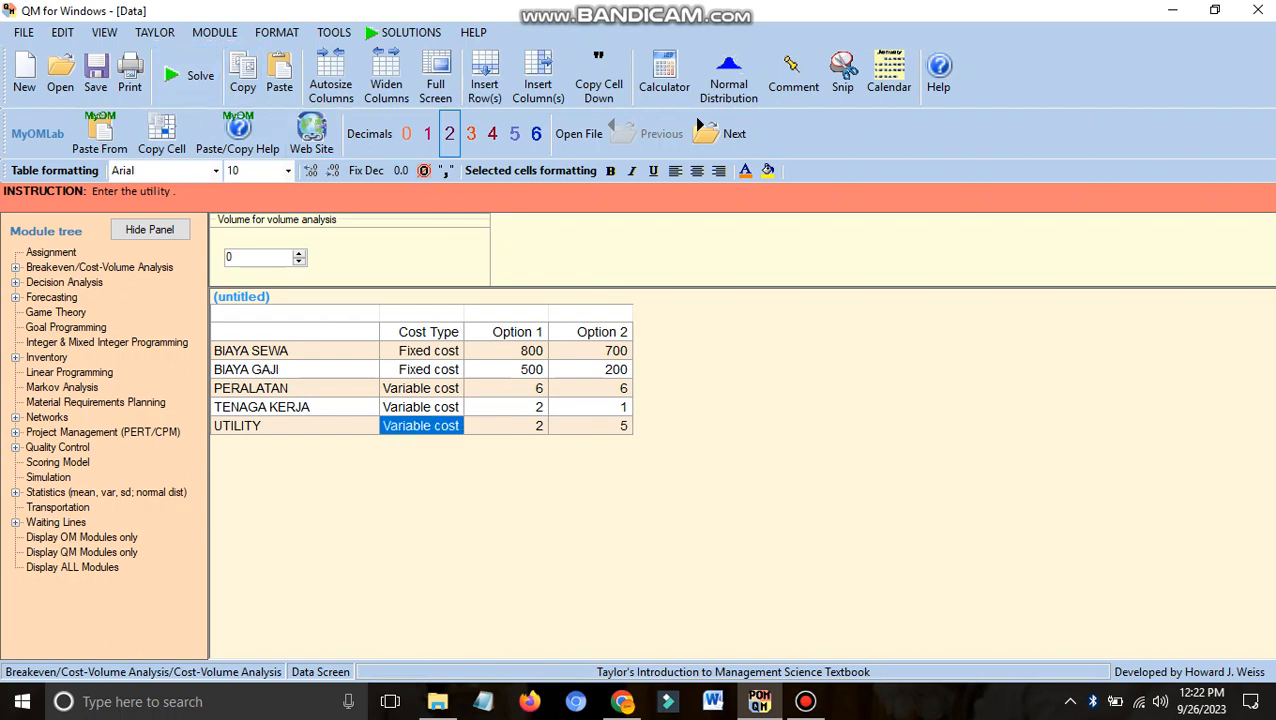
pyautogui.click(188, 76)
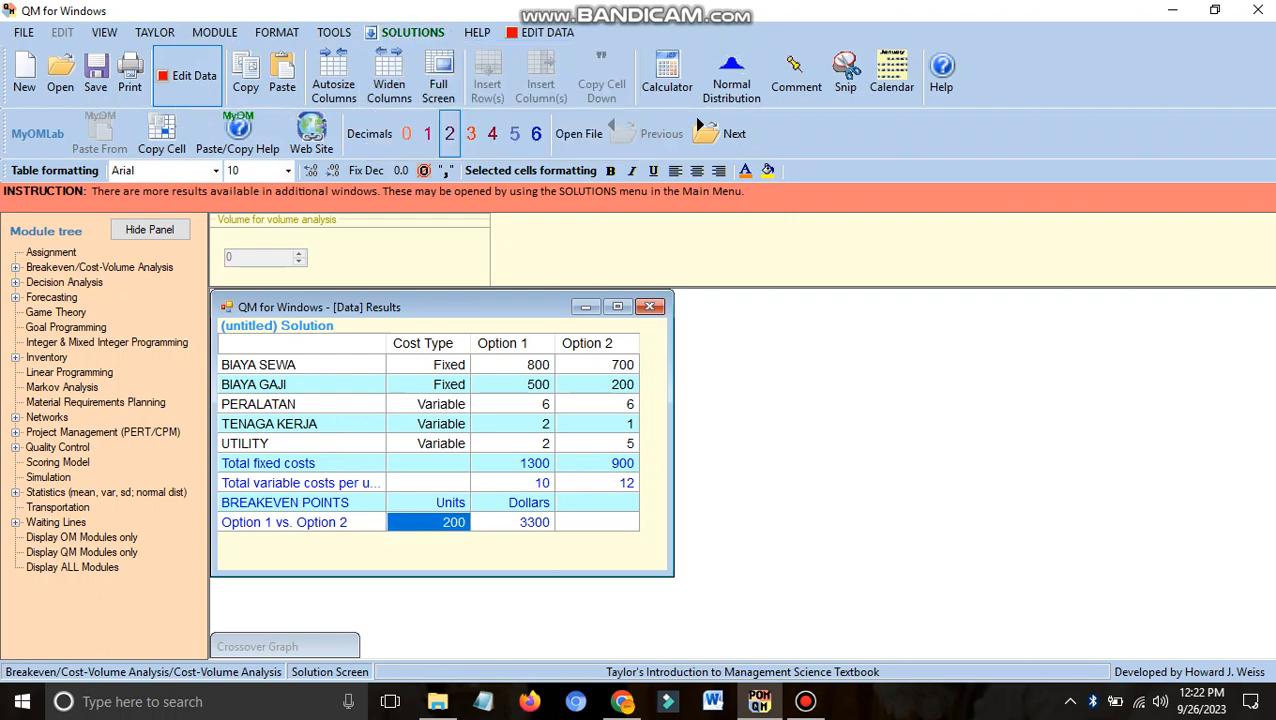
# Examine the breakeven point of Option 1 vs. Option 2 in units and dollars.
pyautogui.press('Up')
pyautogui.press('Left')
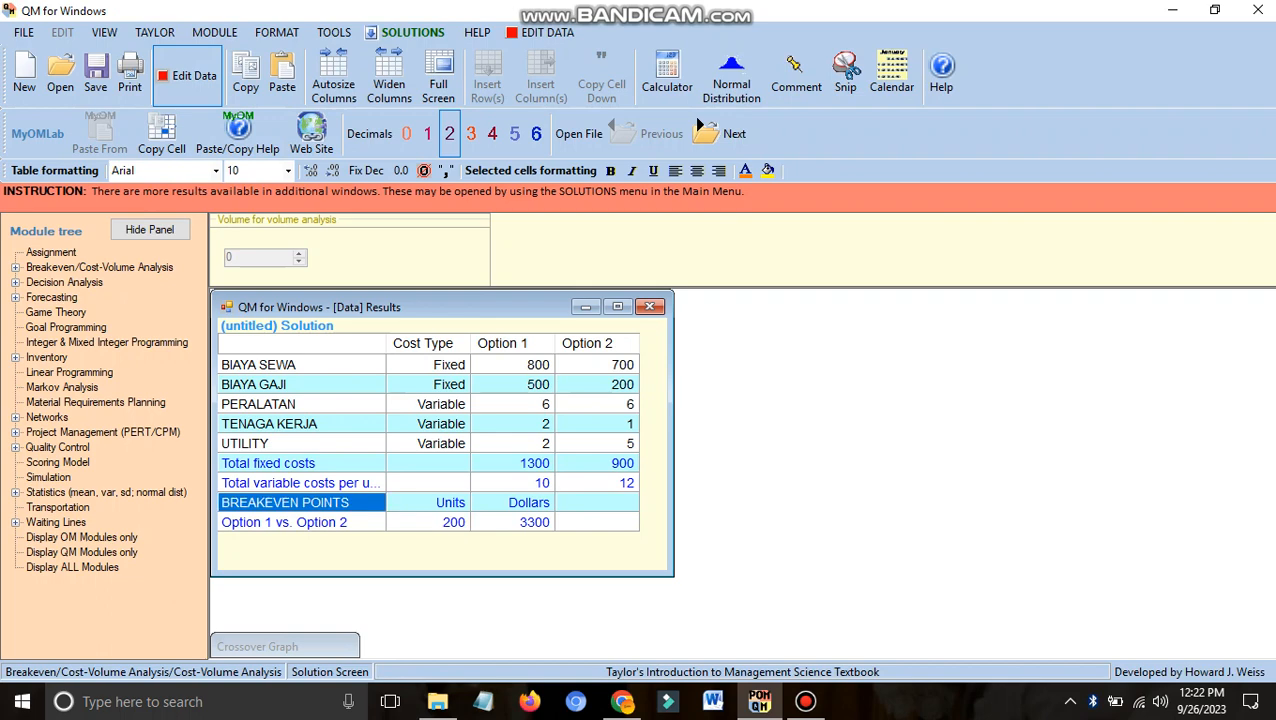
pyautogui.press('Down')
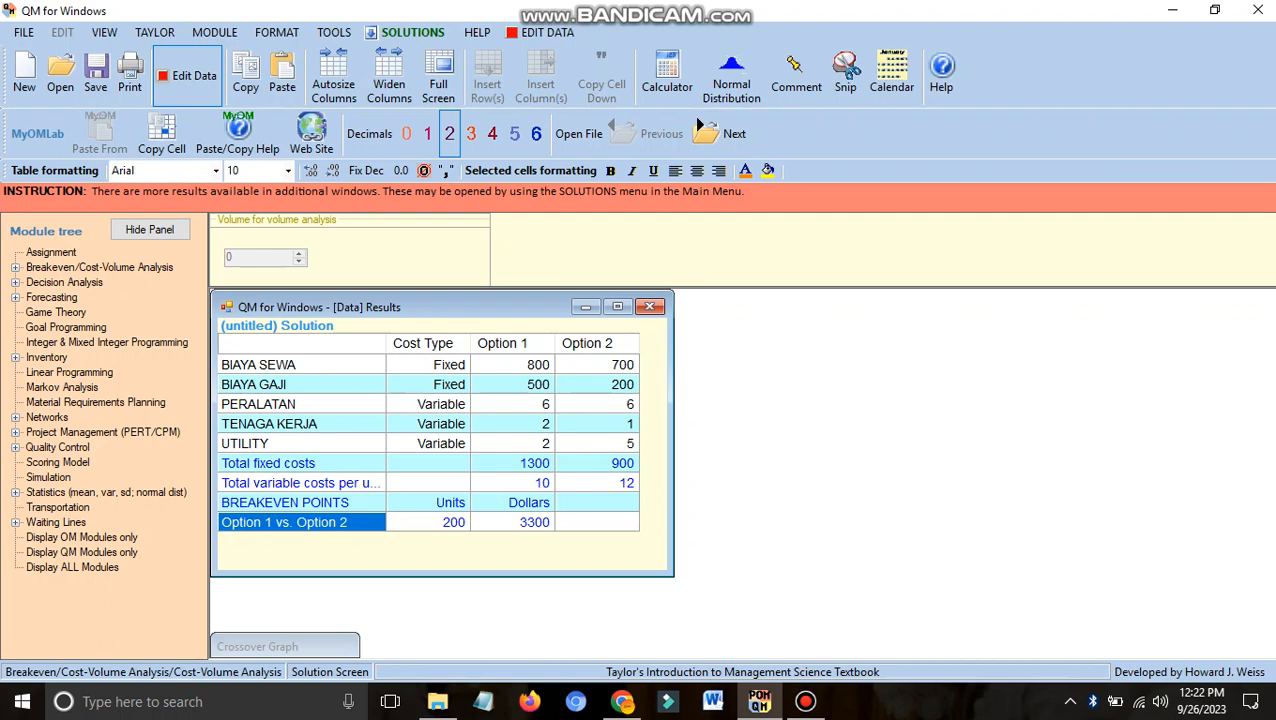
pyautogui.press('Right')
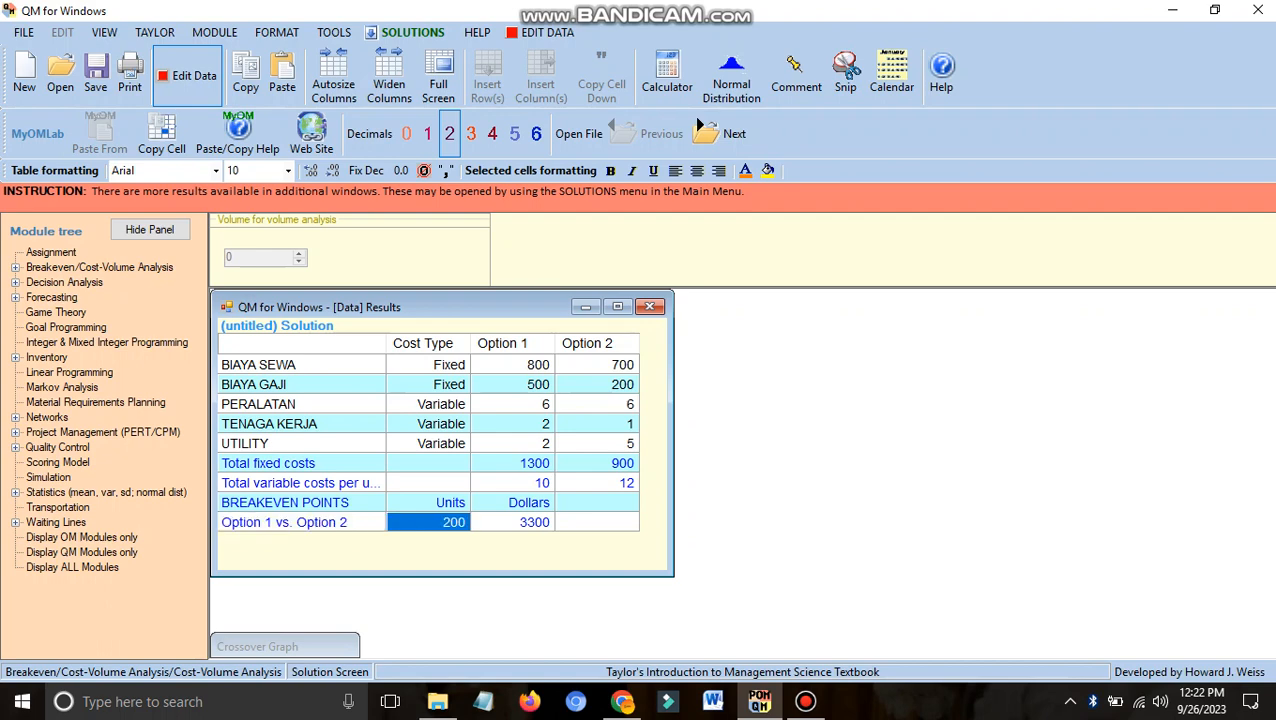
pyautogui.press('Right')
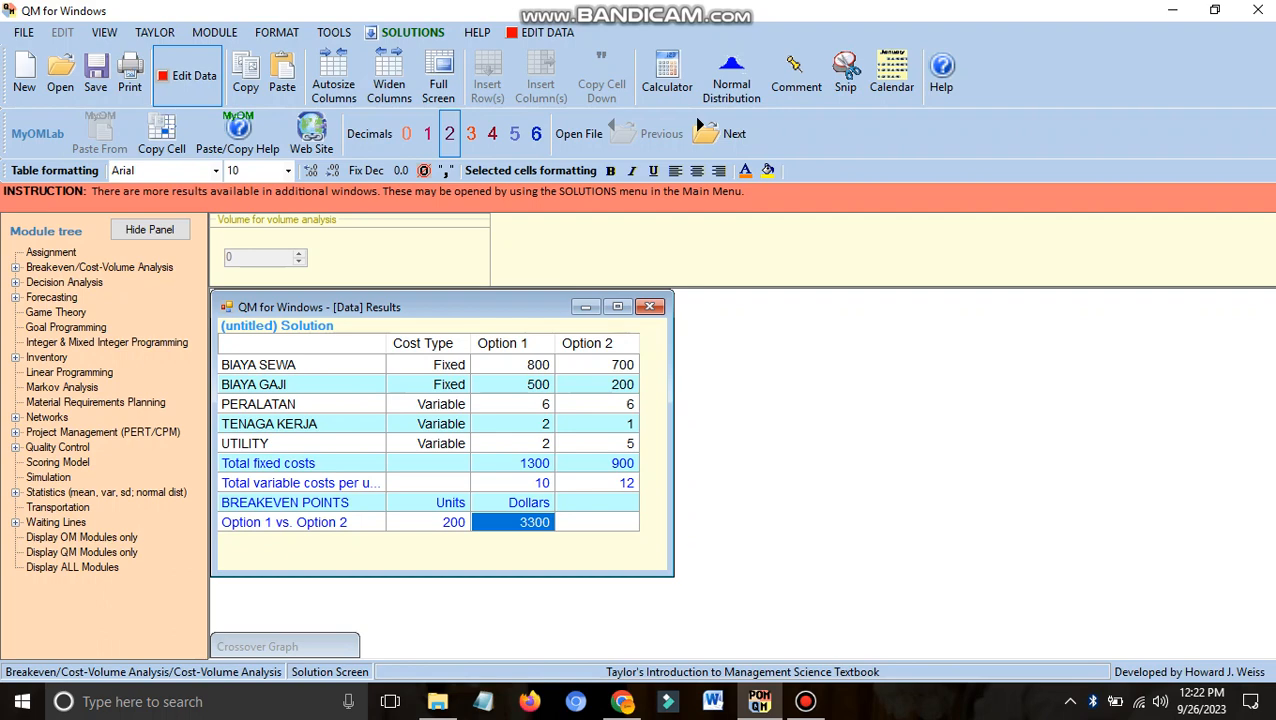
pyautogui.click(428, 522)
pyautogui.click(513, 522)
# Return to the data, set the volume for volume analysis to 250 and solve the problem.
pyautogui.click(187, 76)
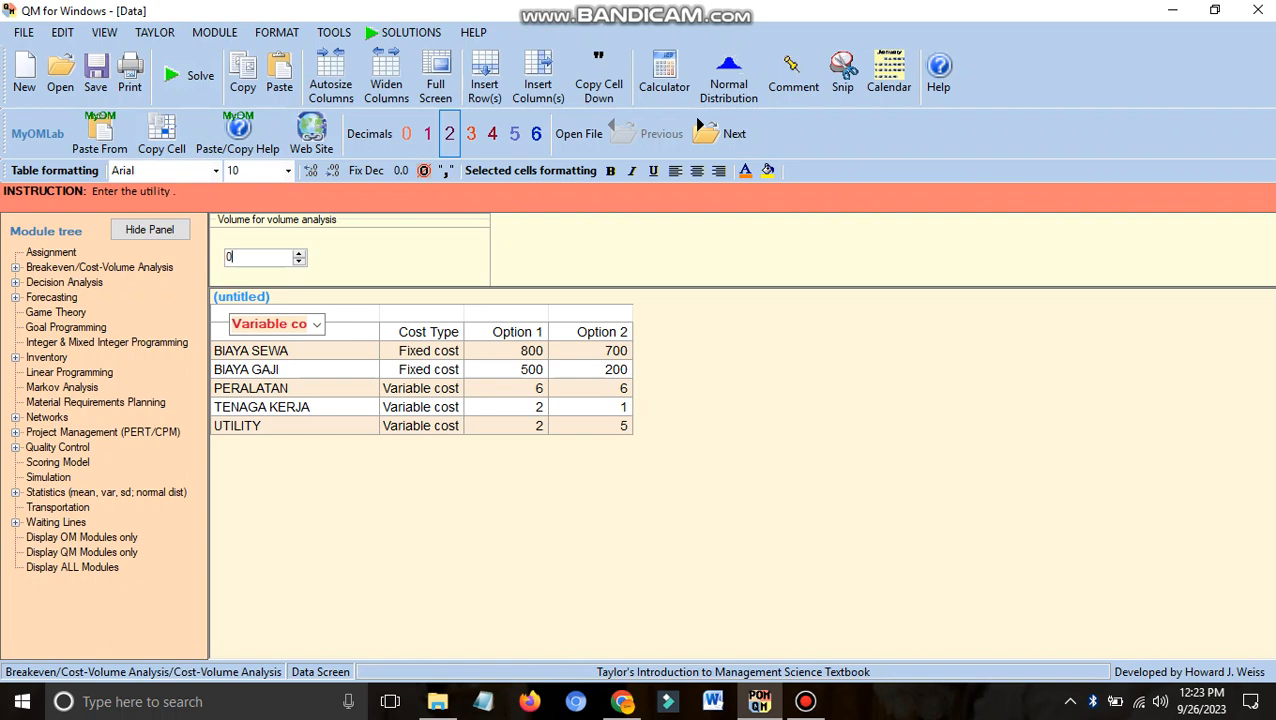
pyautogui.press('BackSpace')
pyautogui.write('250')
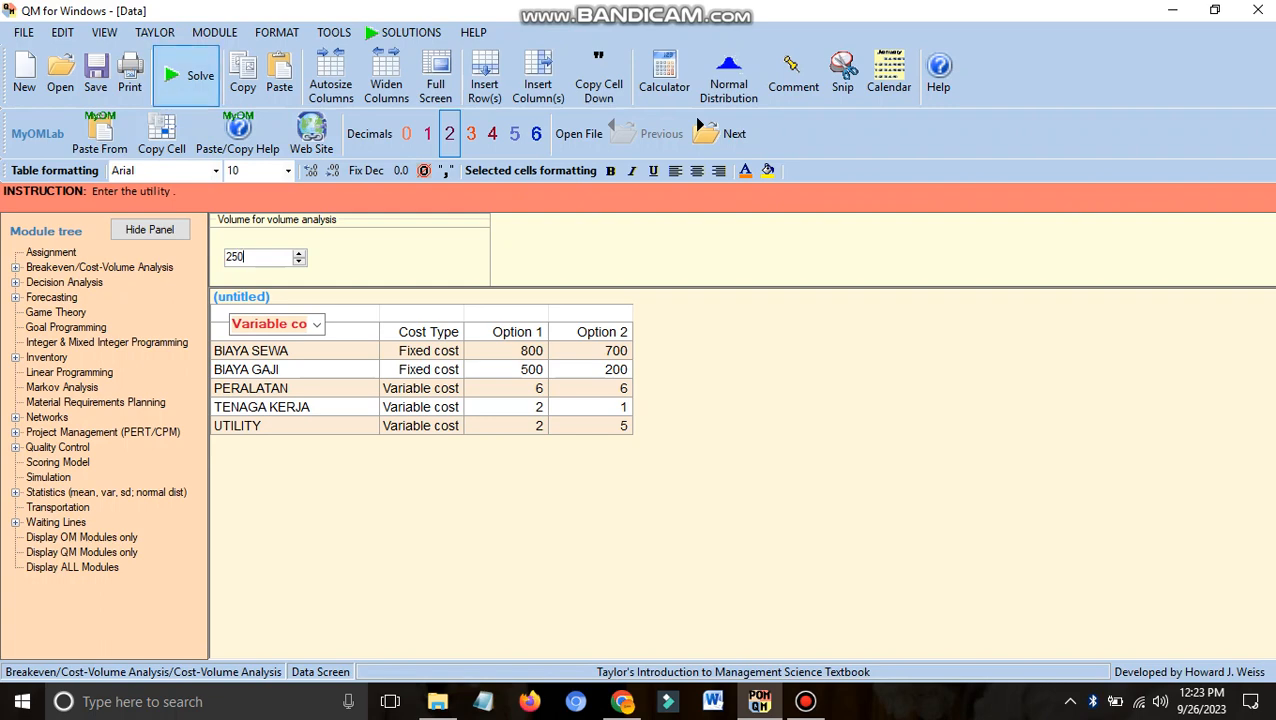
pyautogui.click(186, 78)
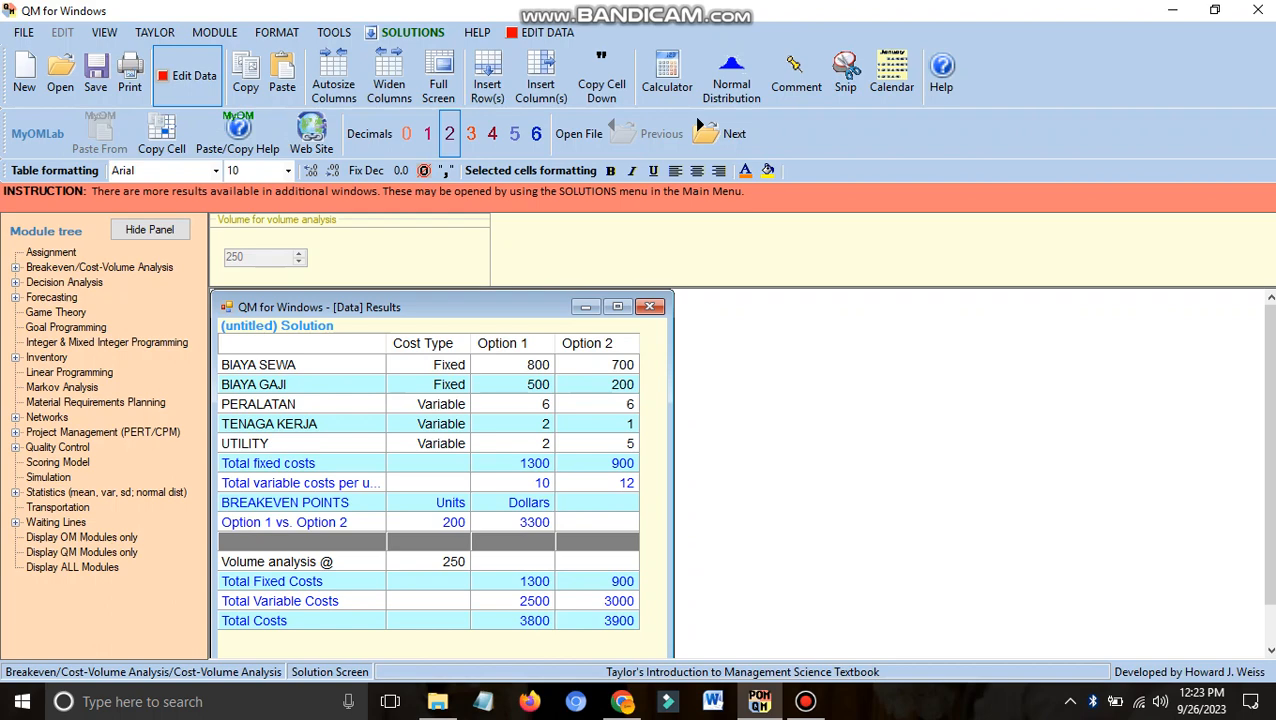
# Review the Option 1 vs. Option 2 breakeven units and dollars in the results that include the volume analysis.
pyautogui.click(302, 522)
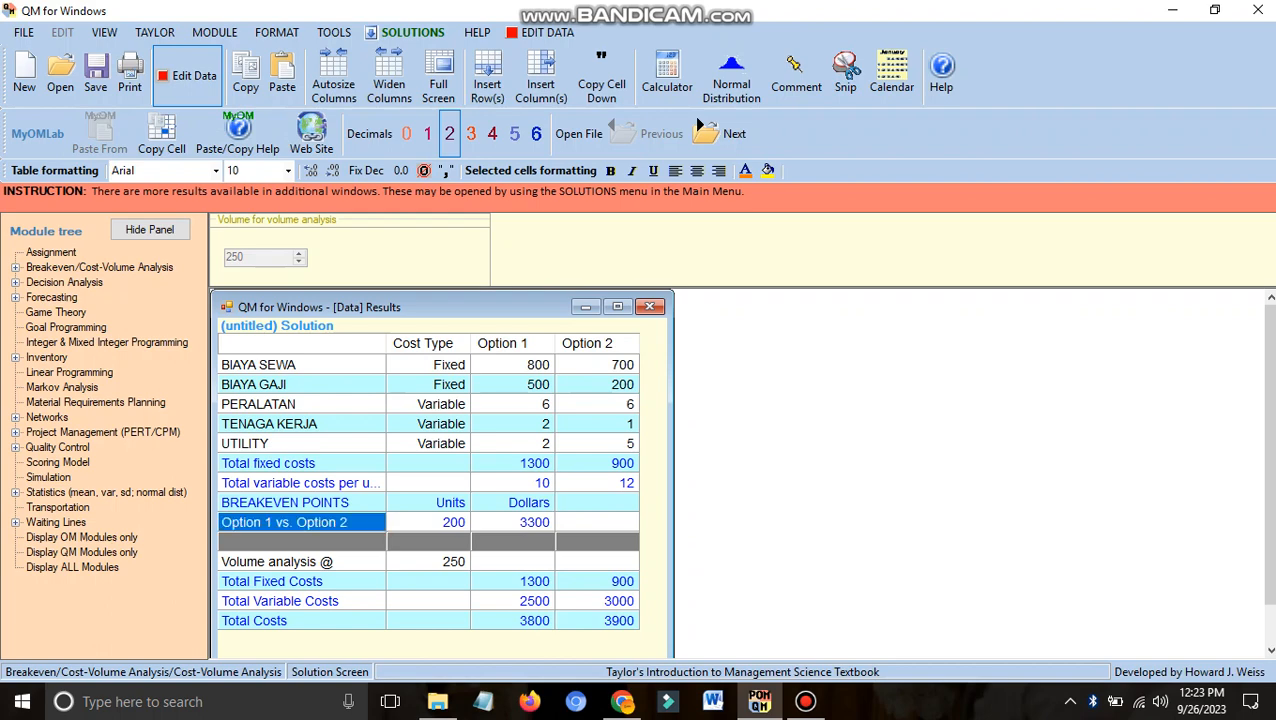
pyautogui.click(429, 503)
pyautogui.click(429, 522)
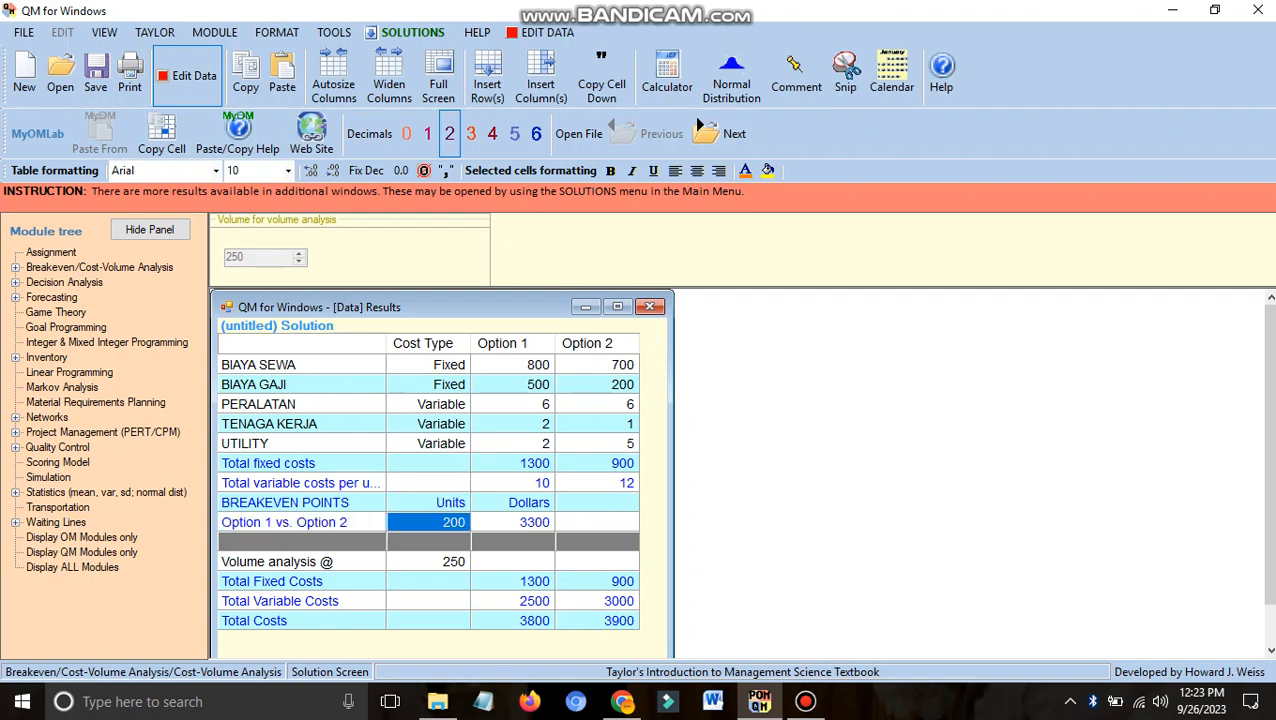
pyautogui.click(513, 522)
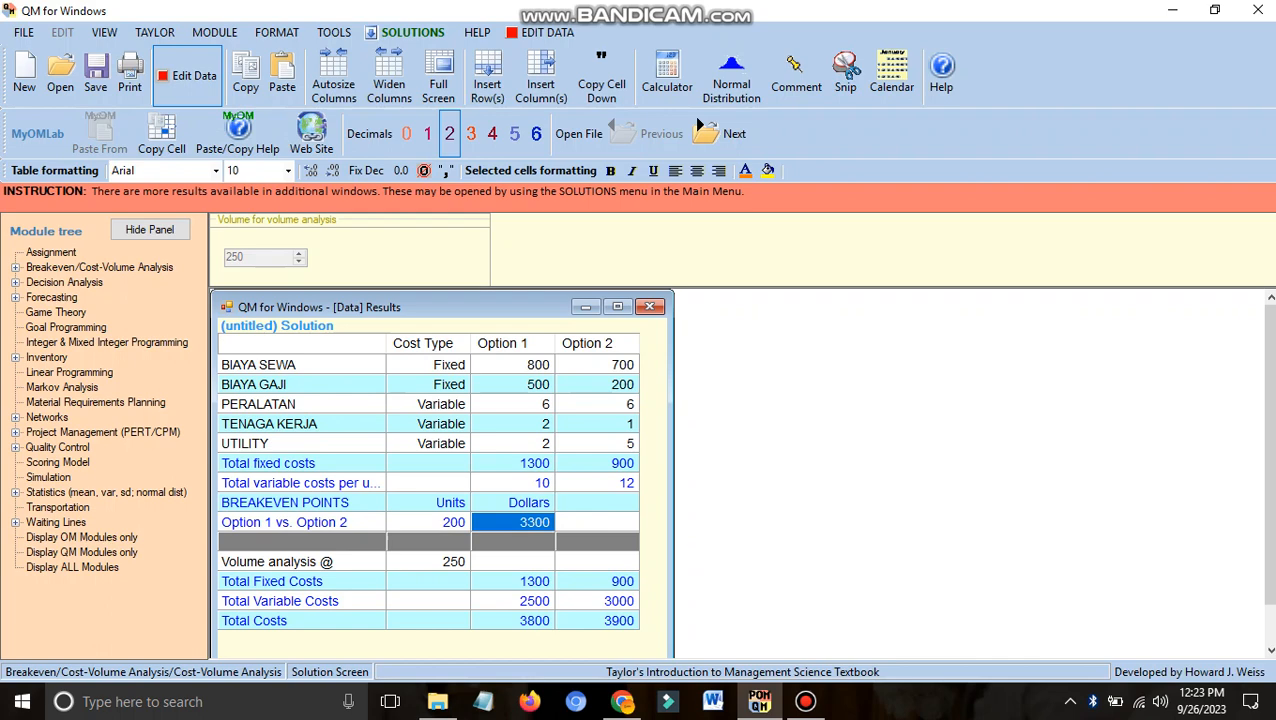
# Compare the total fixed, total variable and total costs of Option 1 and Option 2 in the volume analysis at 250 units.
pyautogui.click(513, 621)
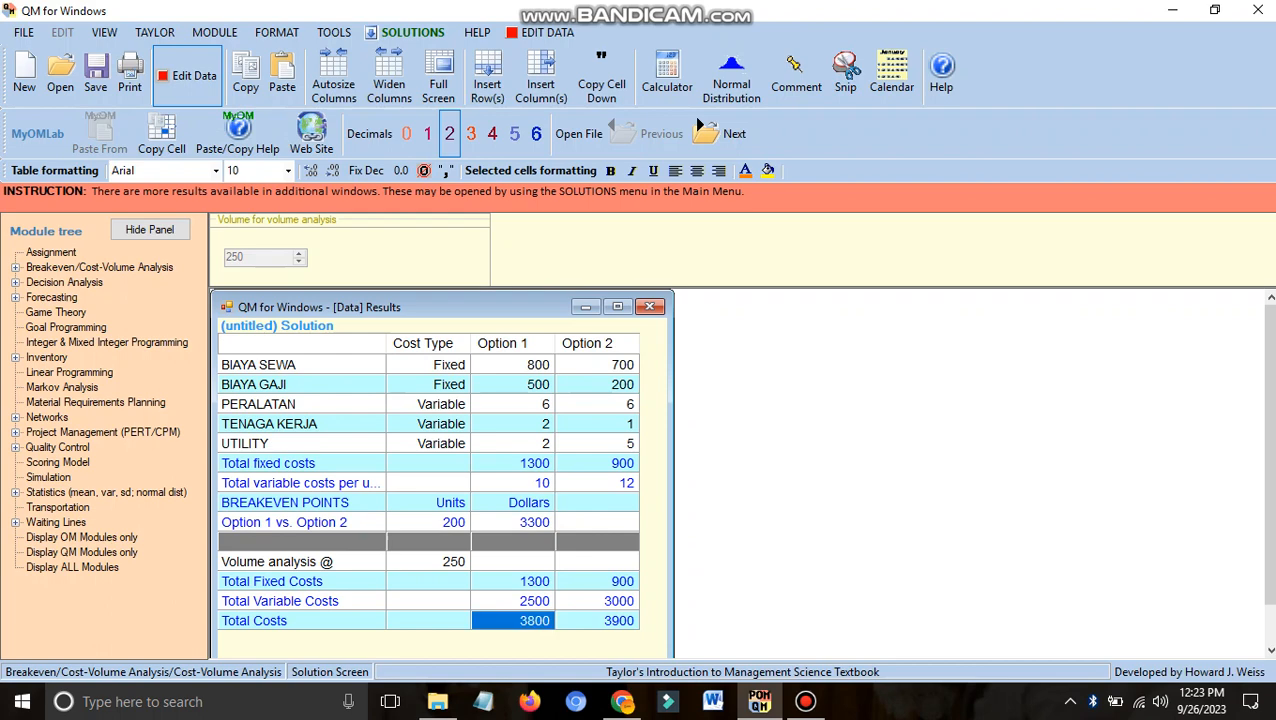
pyautogui.click(513, 581)
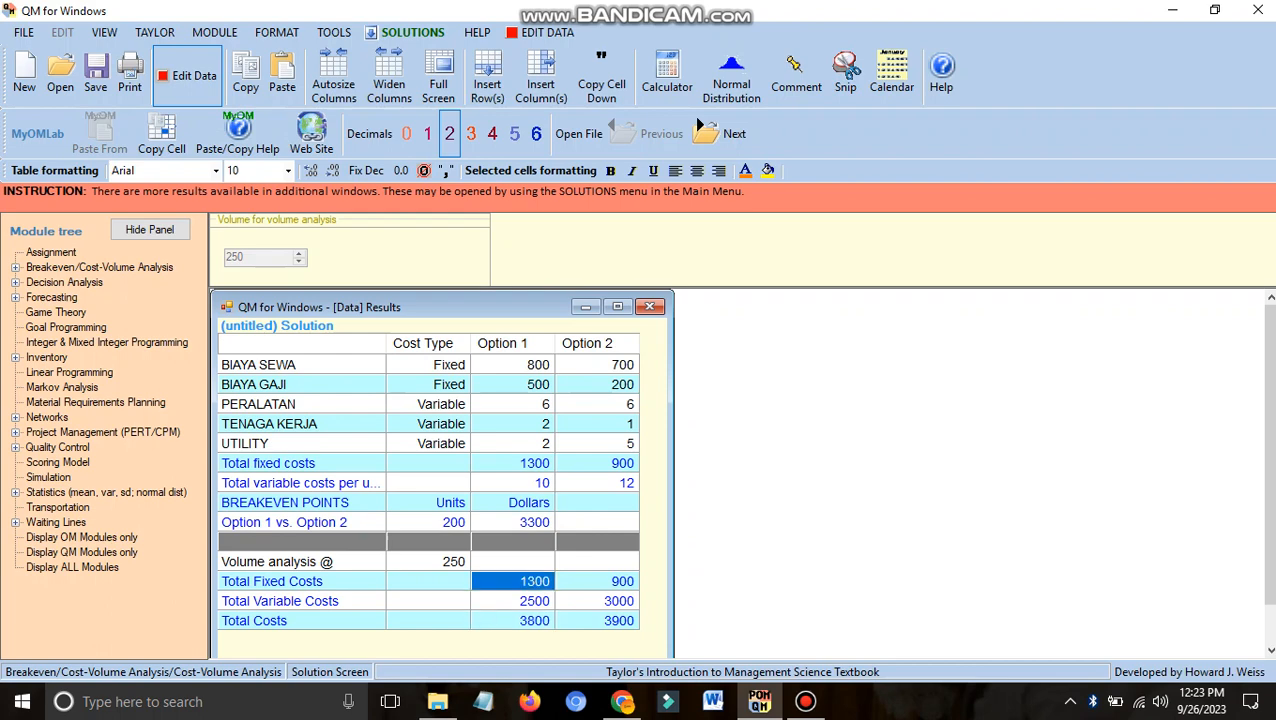
pyautogui.click(513, 601)
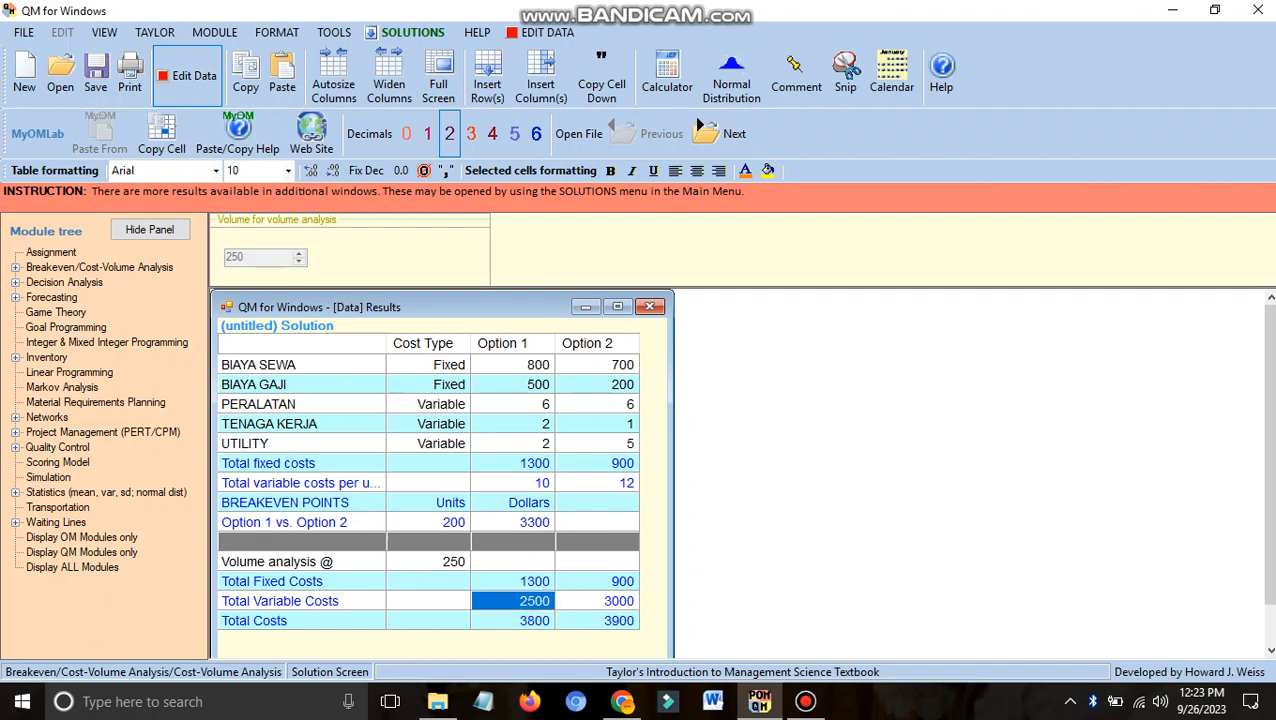
pyautogui.click(513, 621)
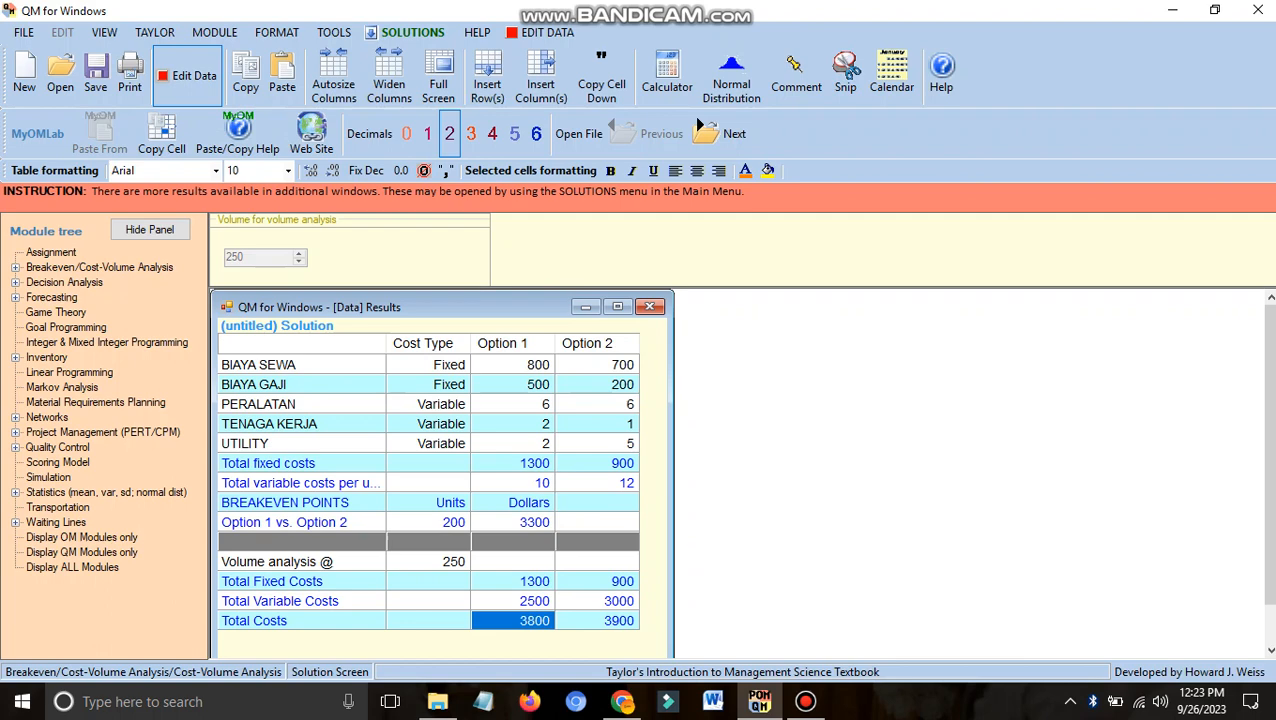
pyautogui.click(598, 581)
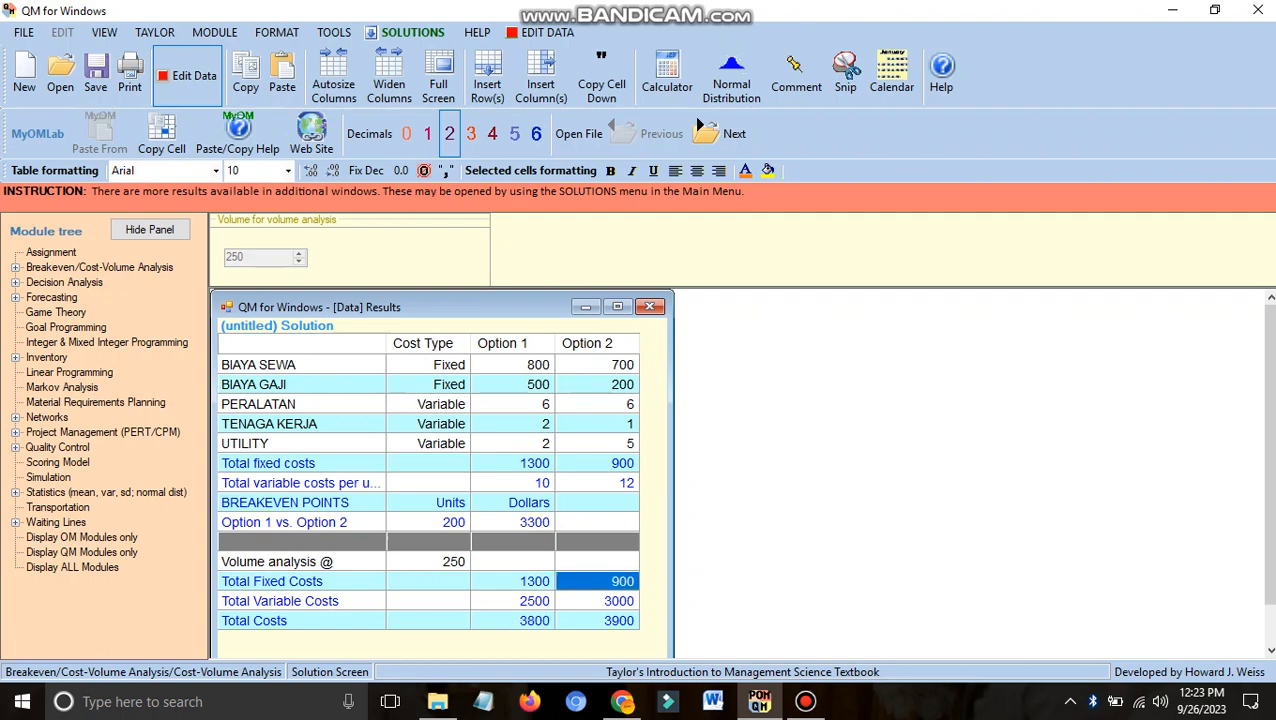
pyautogui.click(598, 601)
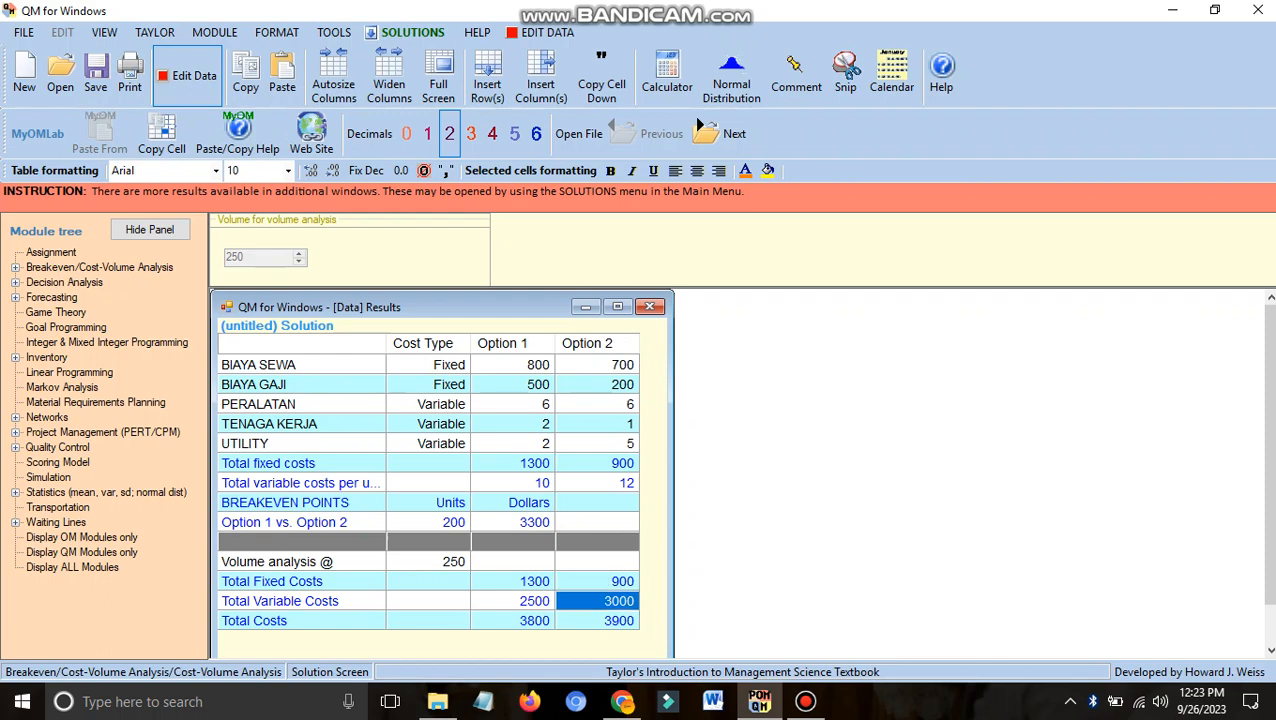
pyautogui.click(598, 621)
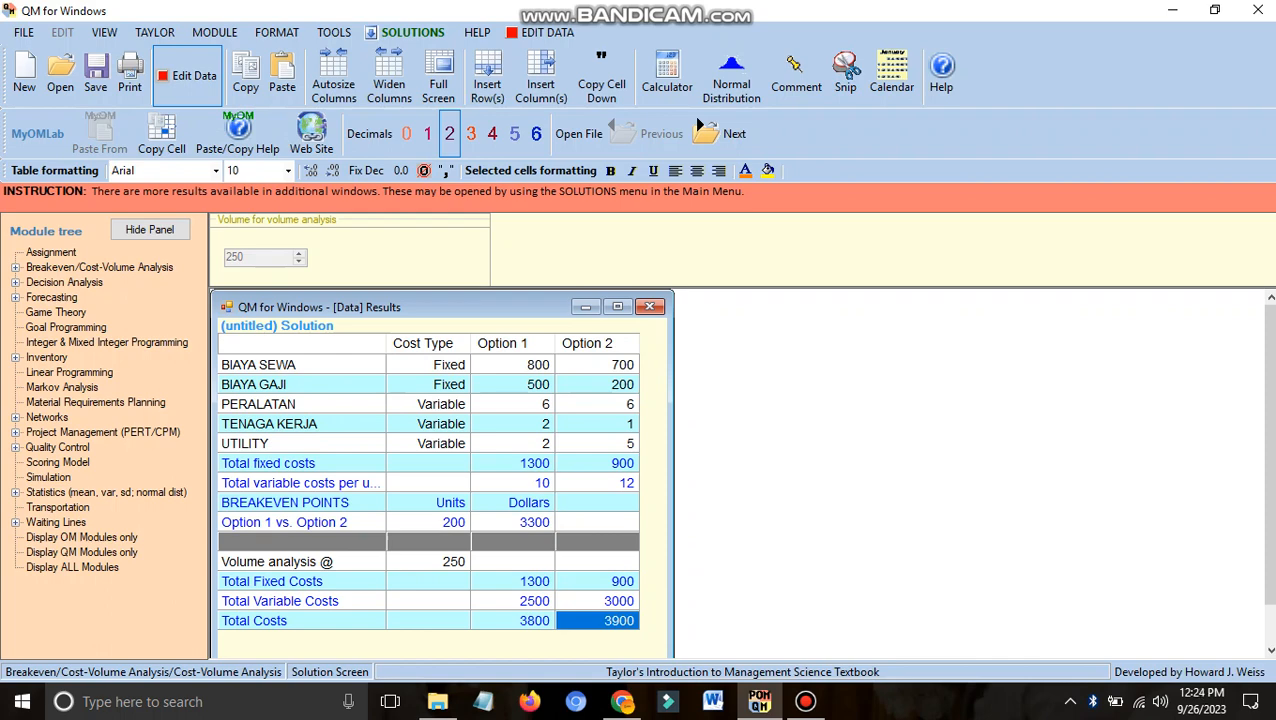
pyautogui.click(513, 601)
pyautogui.click(428, 601)
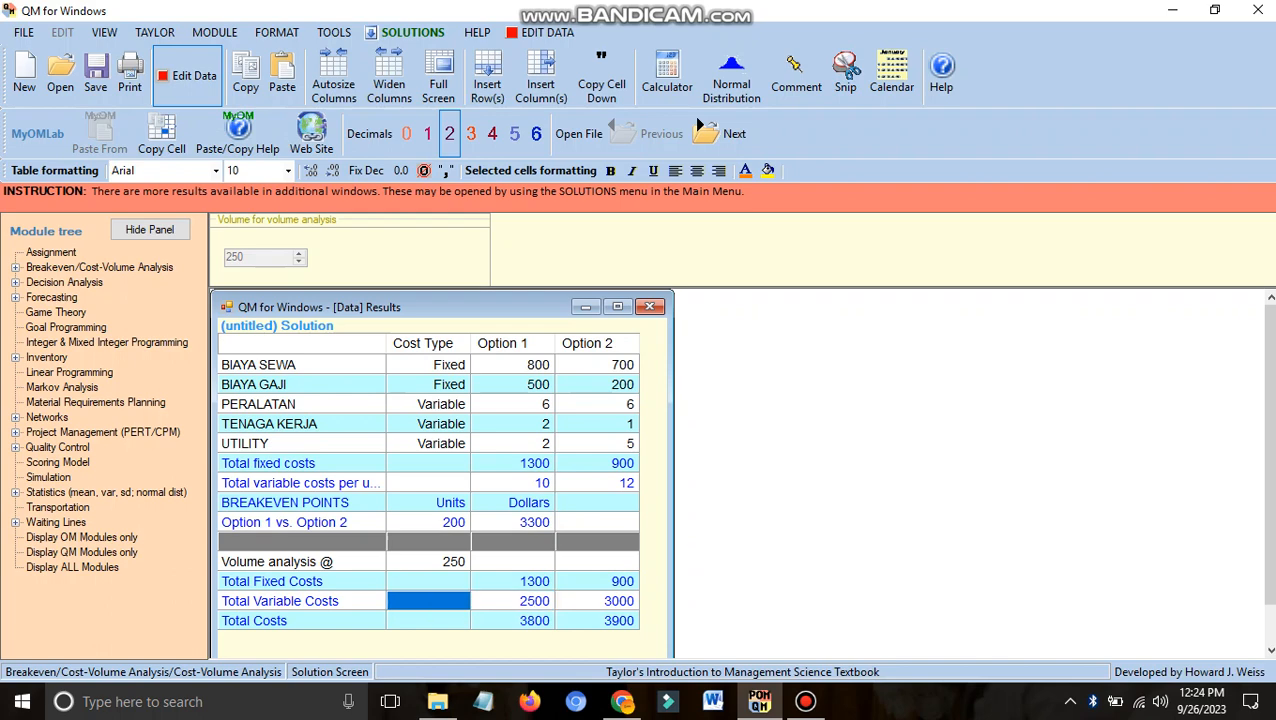
pyautogui.click(428, 621)
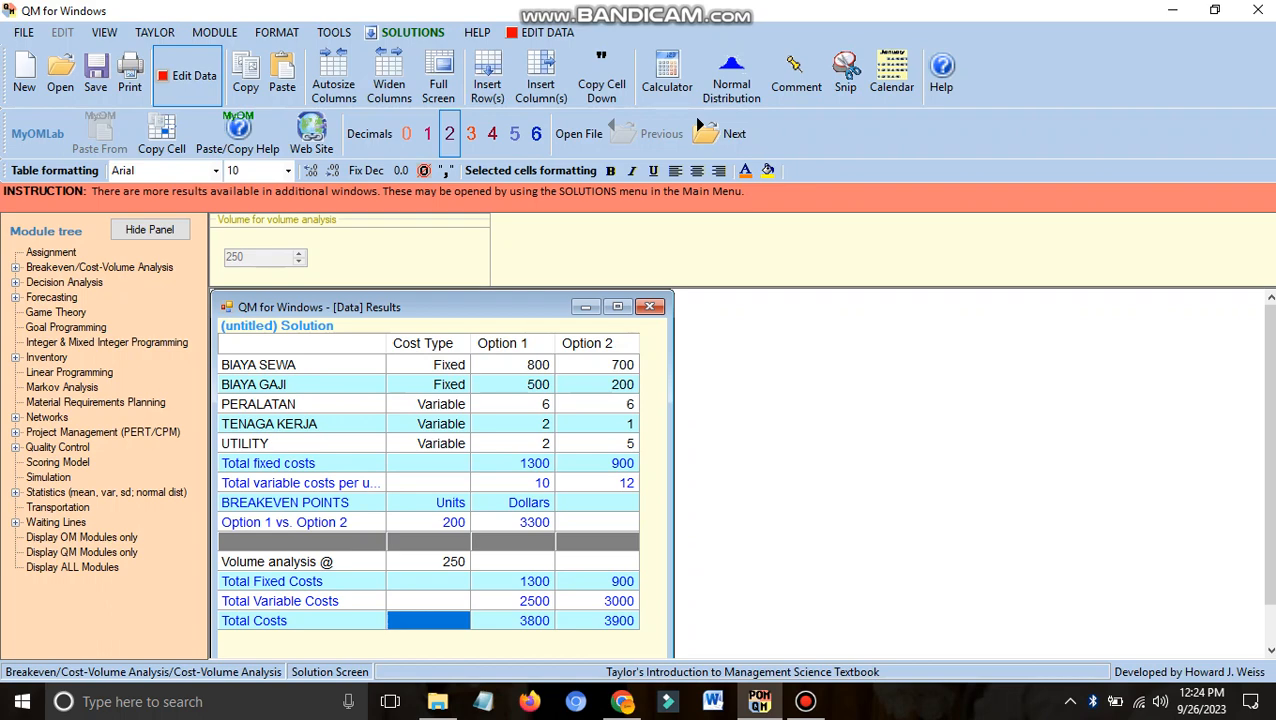
pyautogui.click(513, 621)
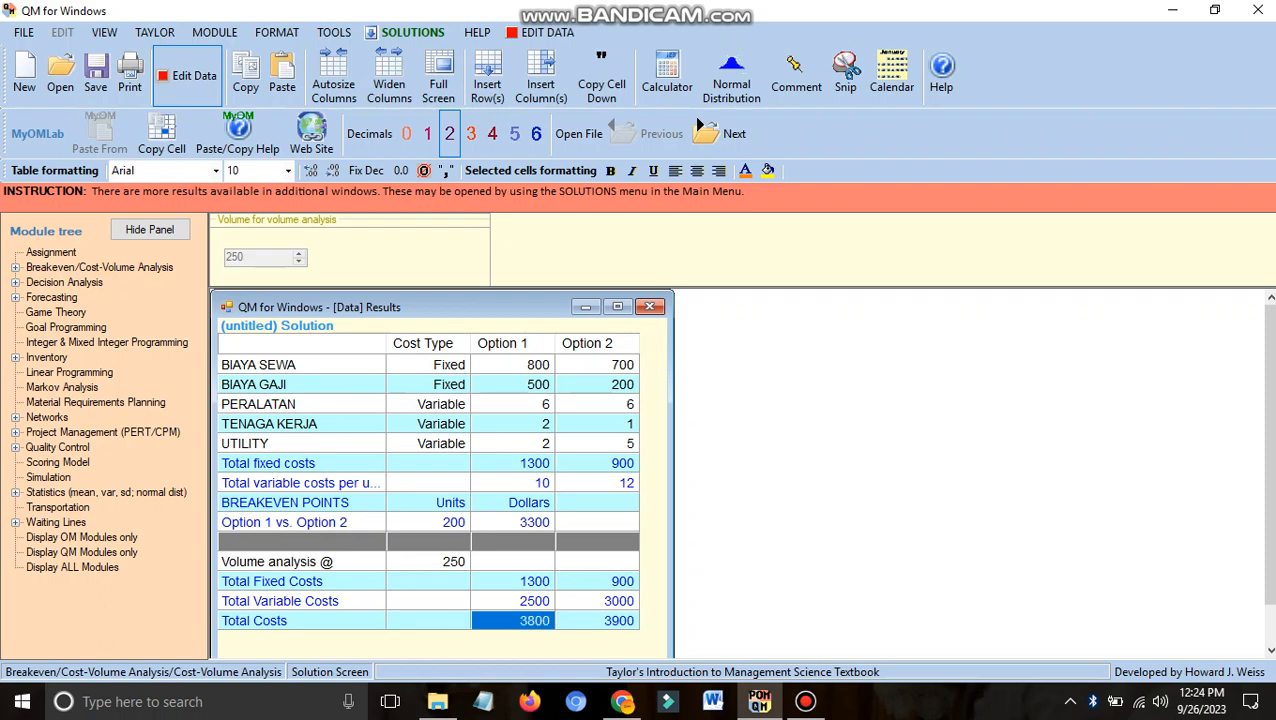